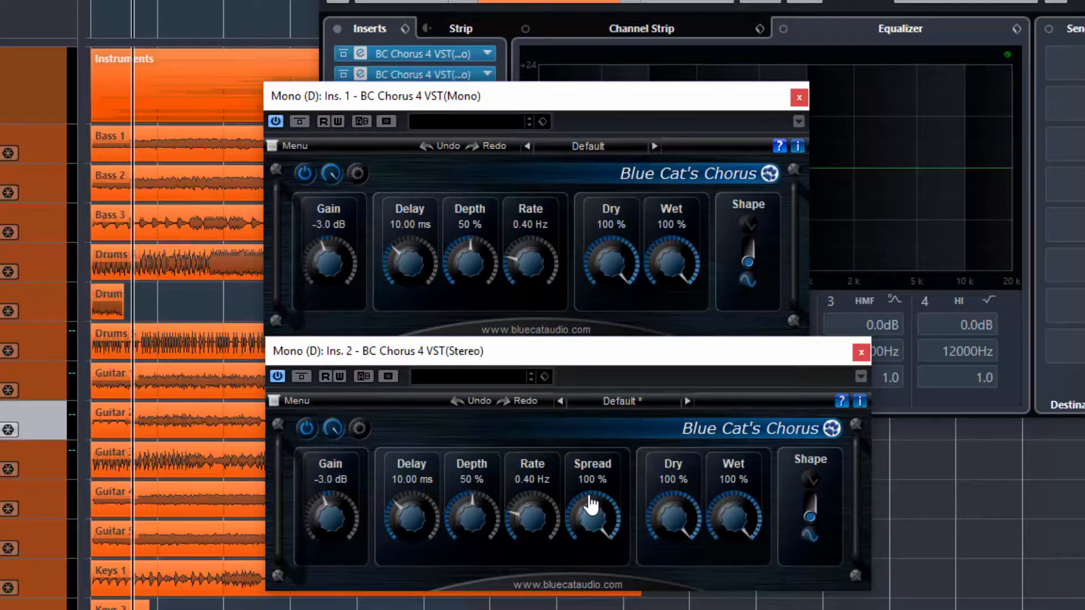
Step: Adjust the Spread of the stereo Blue Cat's Chorus and close its plug-in window
drag(591, 505, 581, 474)
drag(601, 525, 594, 489)
click(861, 353)
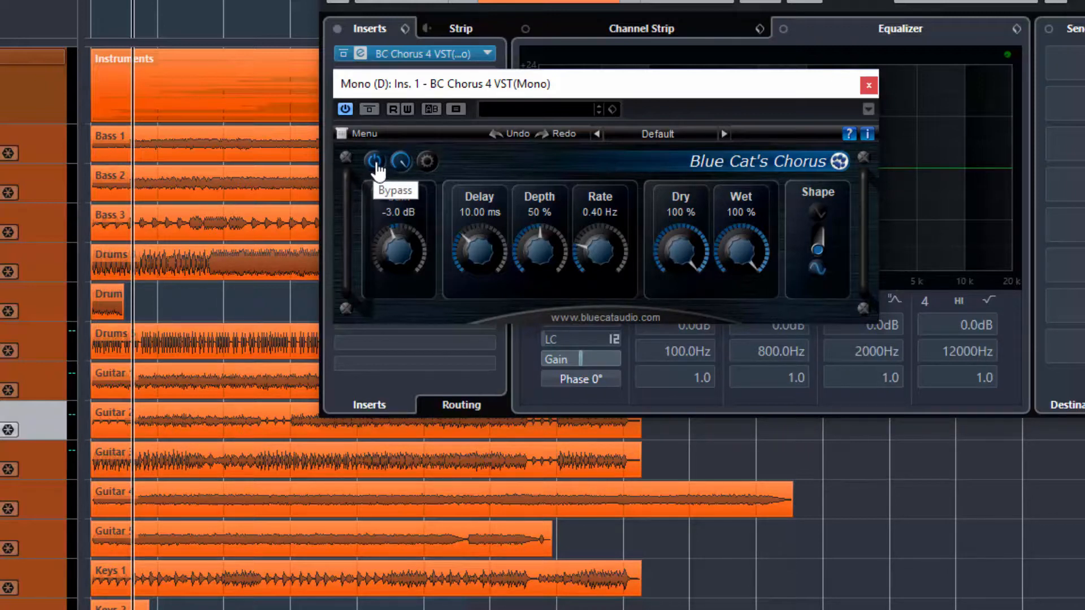
Step: Examine the mono chorus's preset commands and its list of factory presets
click(355, 134)
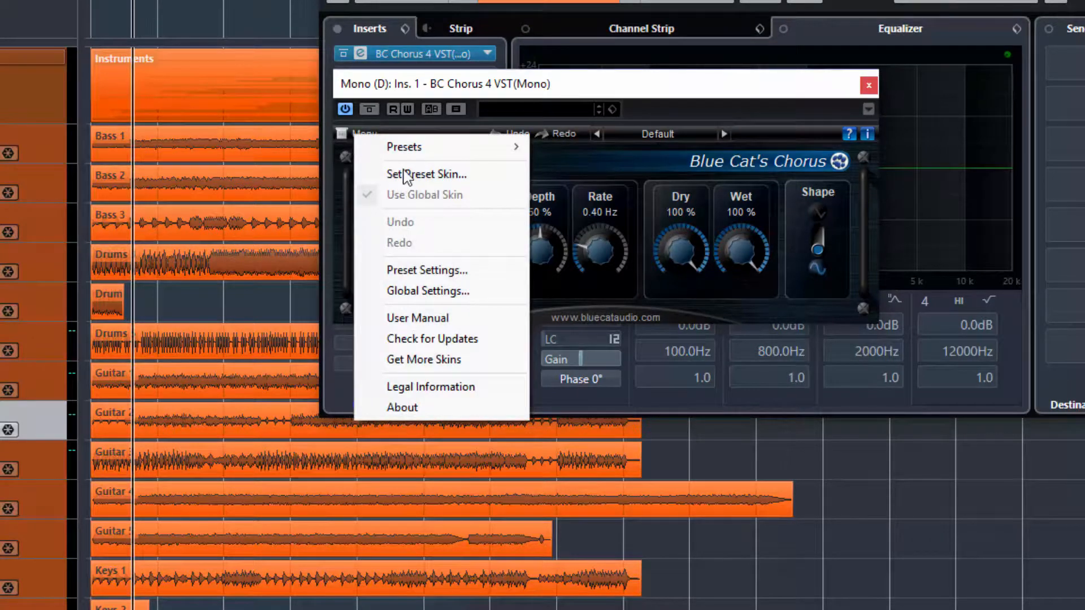
mouse_move(421, 148)
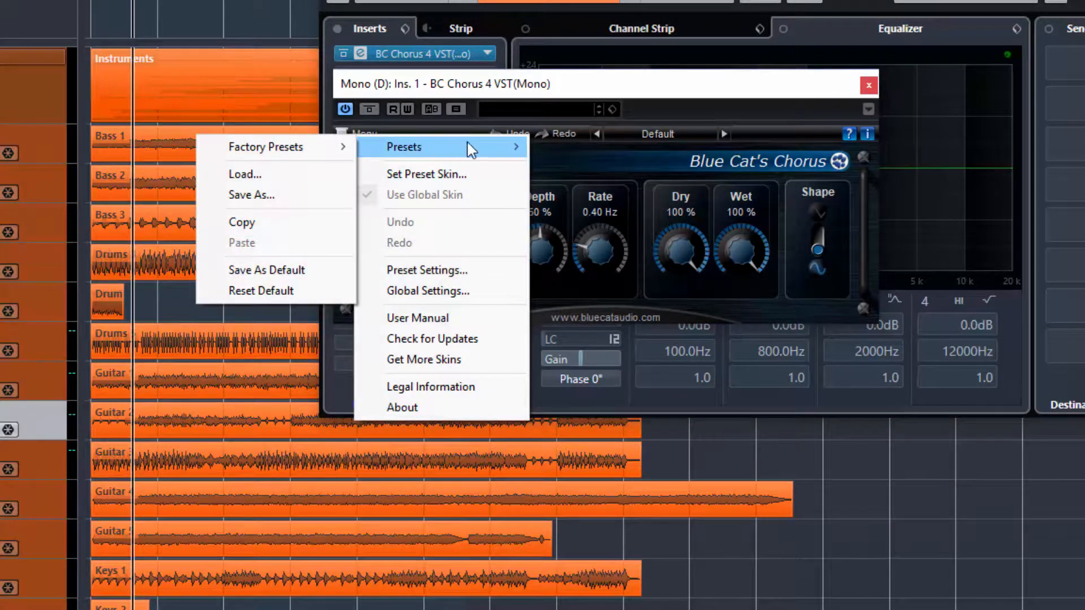
click(621, 116)
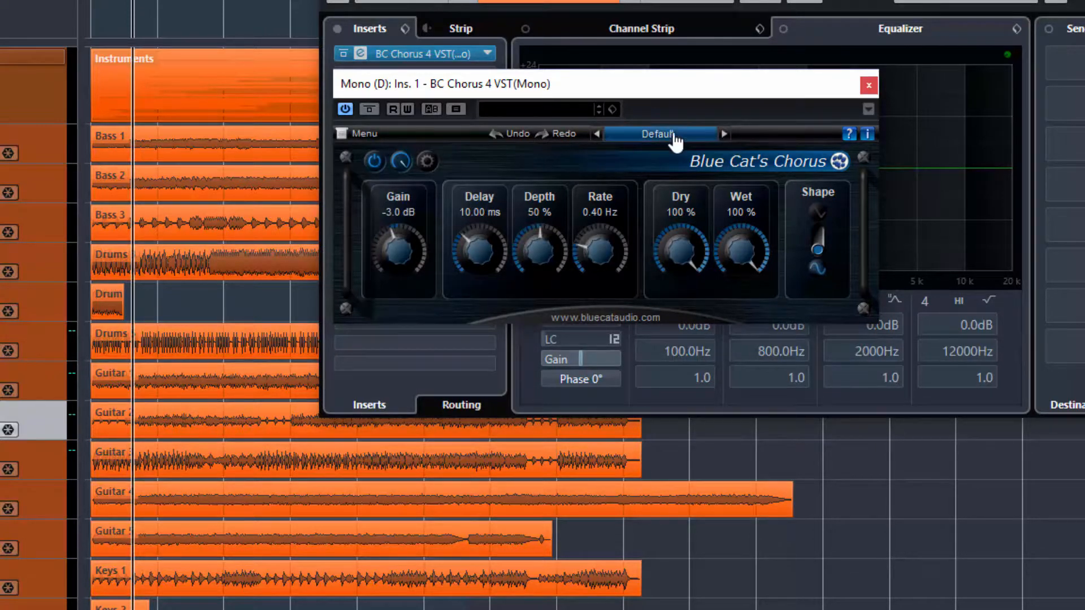
click(722, 137)
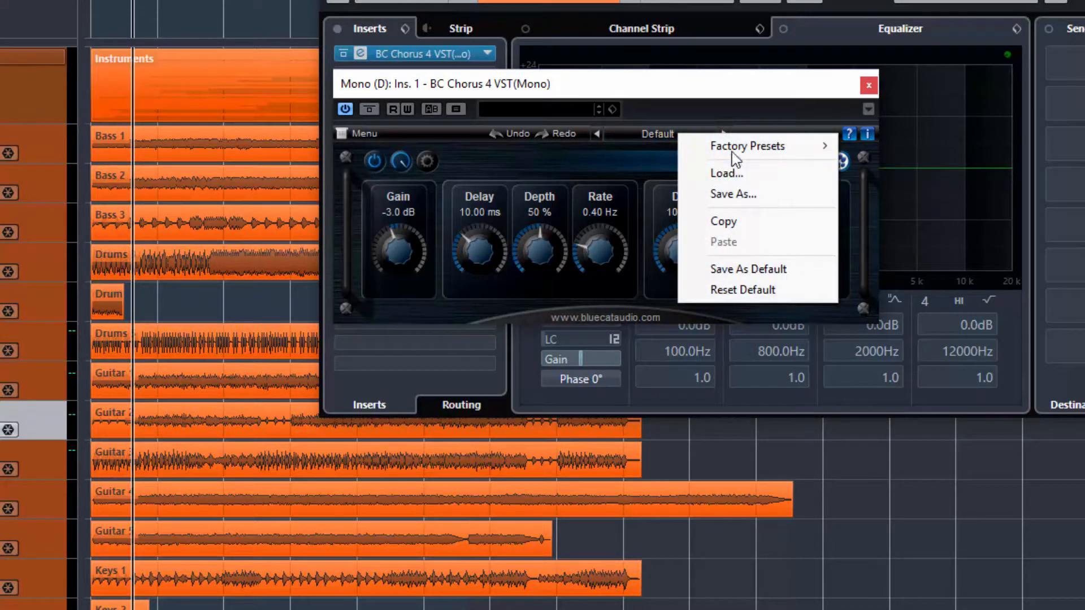
mouse_move(737, 157)
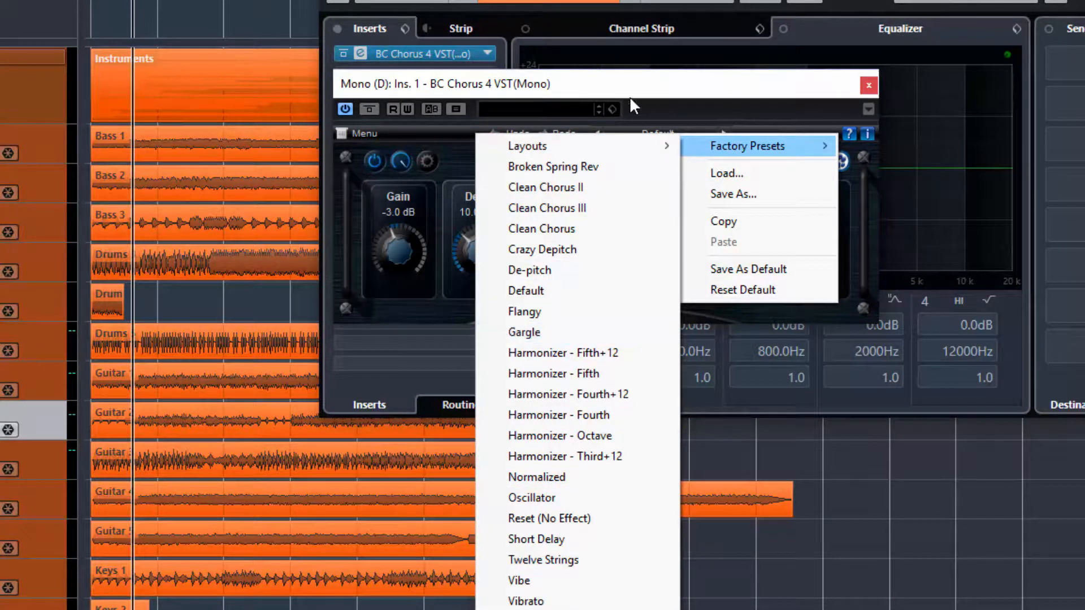
click(703, 102)
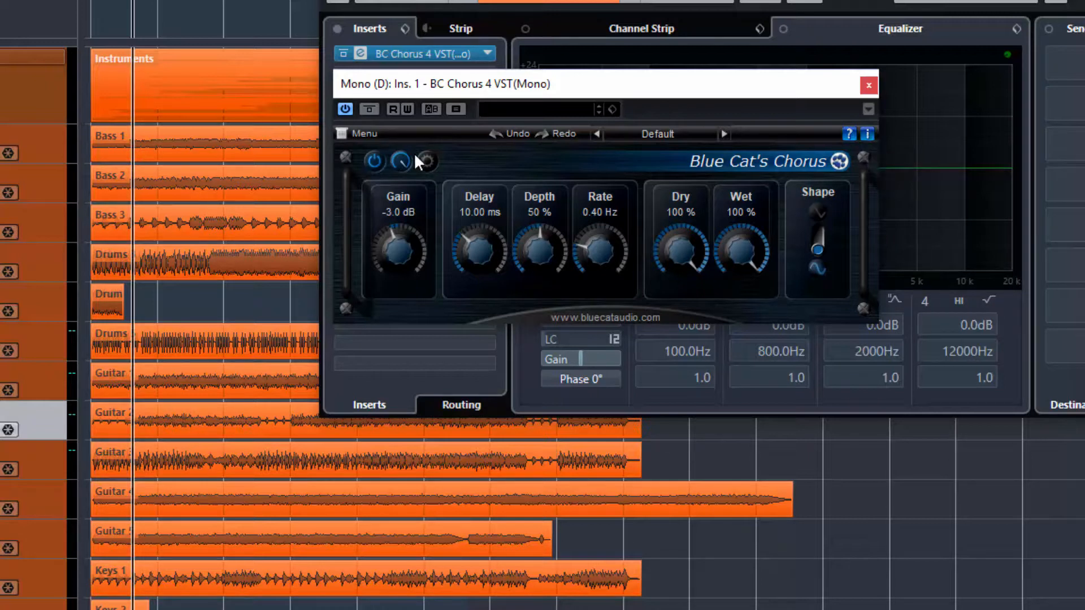
Step: Try out the opacity control of the mono chorus window, leaving it at full opacity
mouse_move(401, 169)
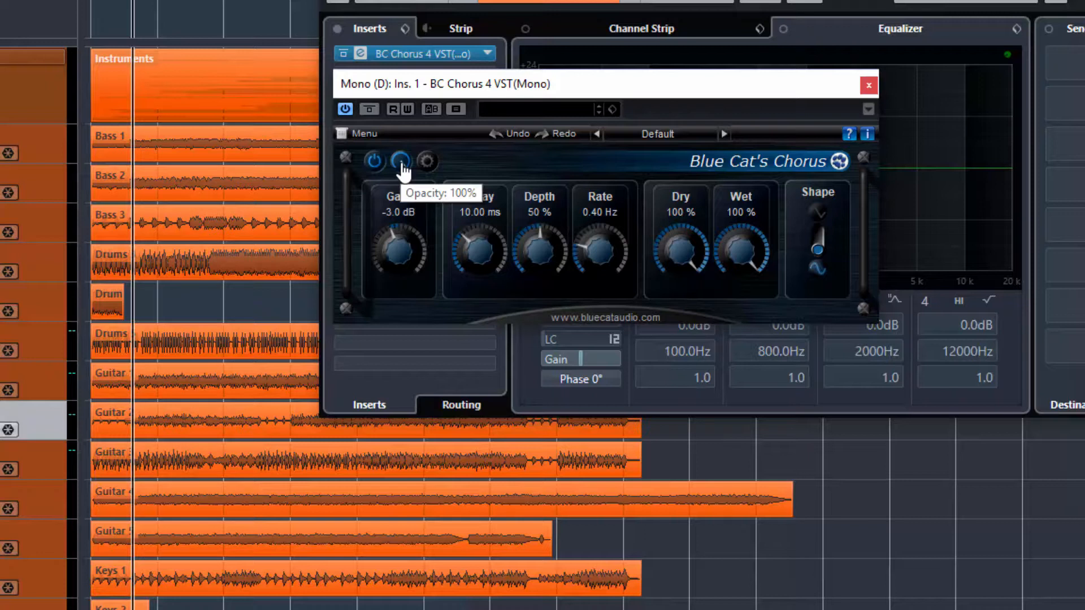
drag(402, 170, 388, 138)
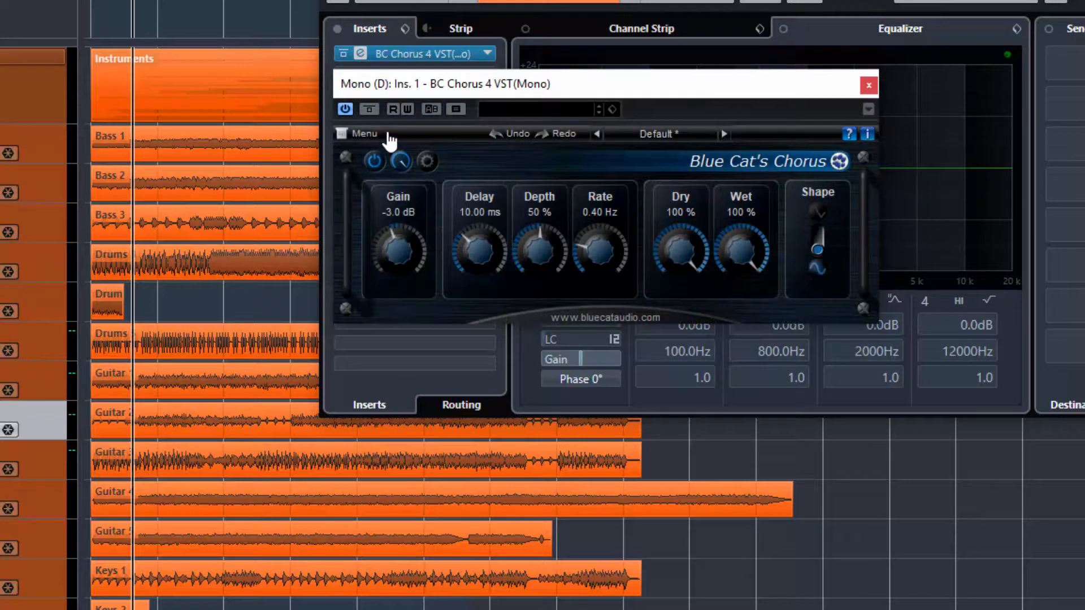
Step: Show the control settings in the mono chorus and examine the MIDI and automation settings for Gain
click(427, 162)
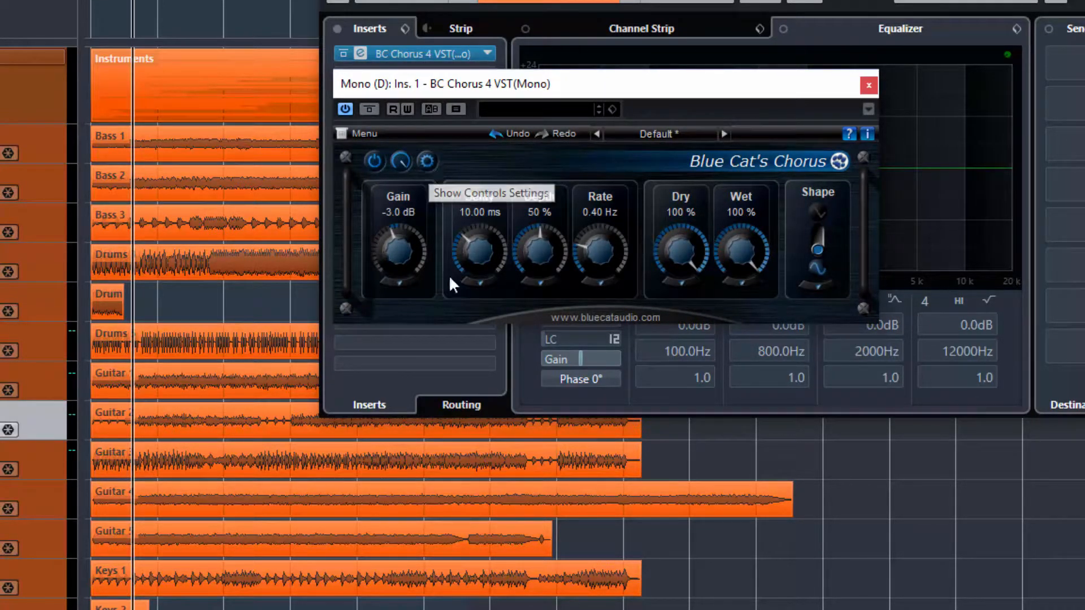
click(400, 286)
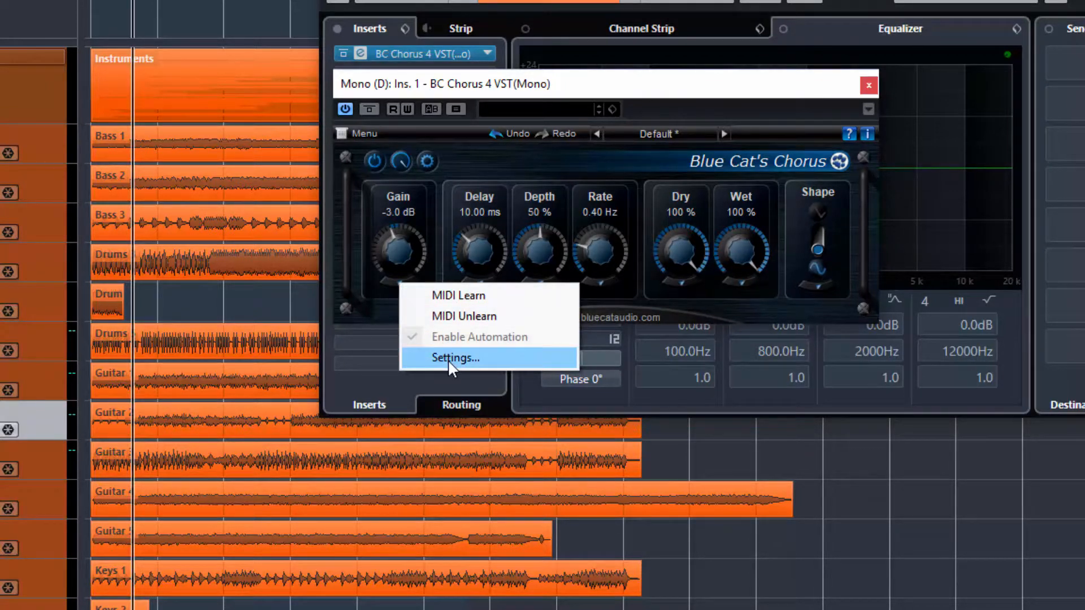
click(393, 280)
click(399, 286)
click(437, 370)
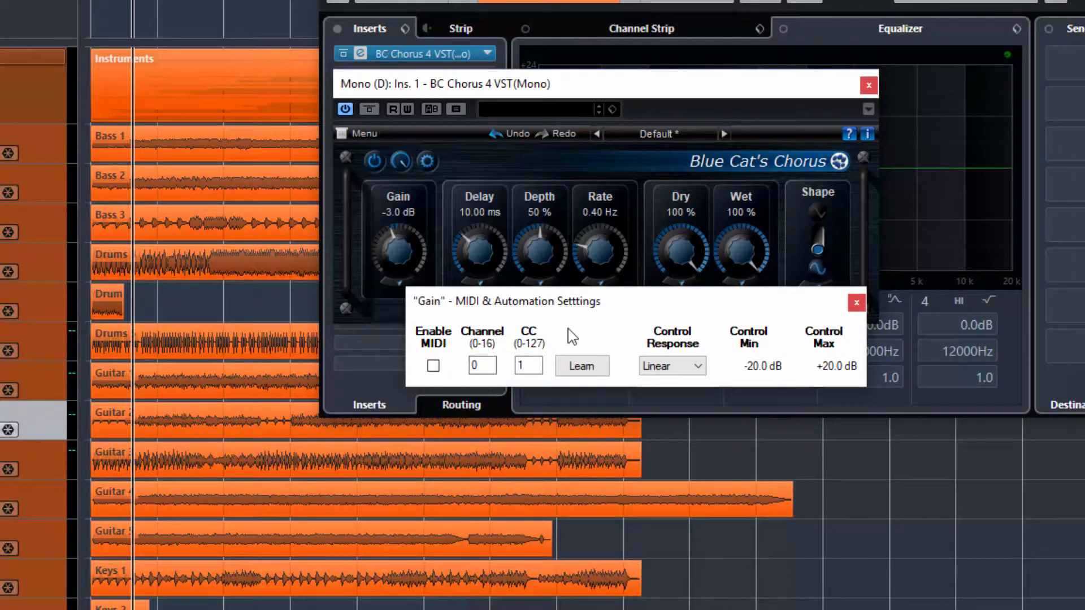
click(857, 304)
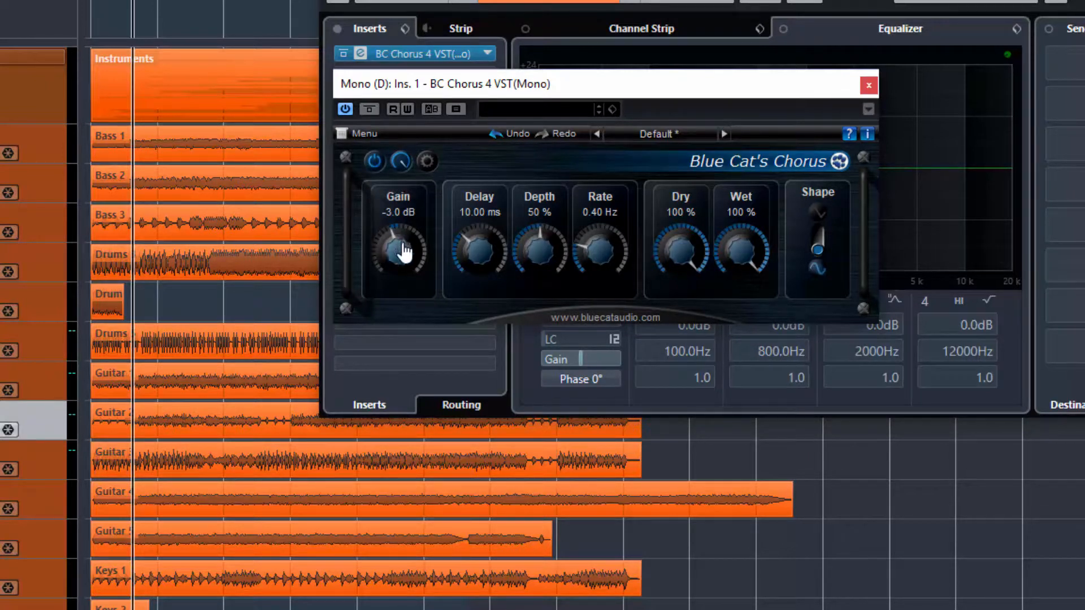
Step: Set the mono chorus's Gain to +0.0 dB, Delay to 12.60 ms and Rate to 0.85 Hz
mouse_move(398, 257)
mouse_down()
mouse_move(398, 247)
mouse_move(394, 346)
mouse_move(399, 133)
mouse_move(400, 250)
mouse_up()
mouse_move(483, 251)
mouse_down()
mouse_move(492, 306)
mouse_move(457, 145)
mouse_move(475, 325)
mouse_move(448, 205)
mouse_move(453, 126)
mouse_move(492, 295)
mouse_move(458, 141)
mouse_move(497, 273)
mouse_move(482, 243)
mouse_up()
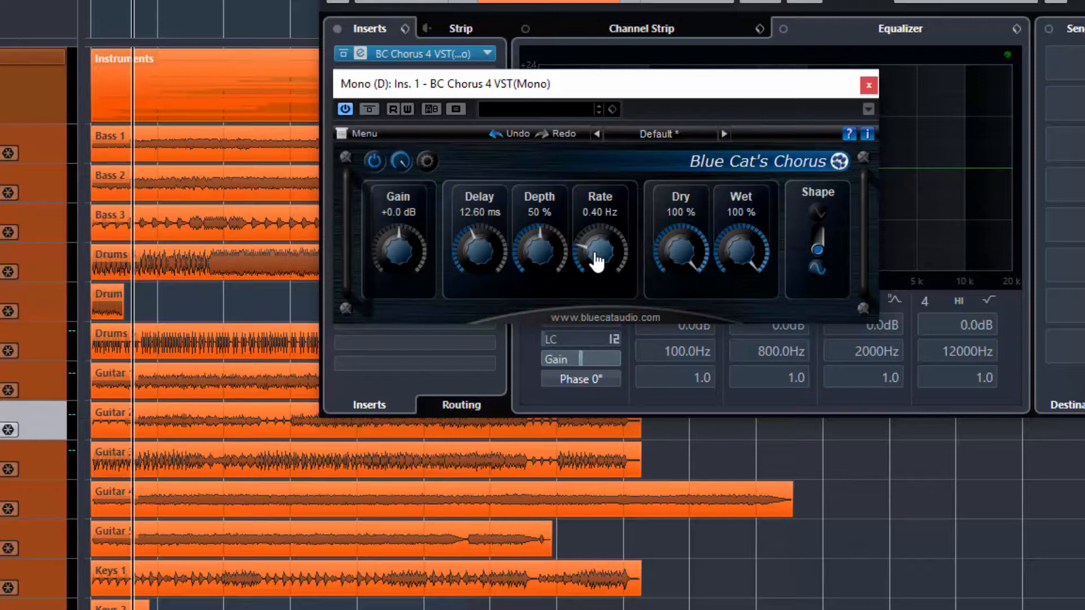
drag(581, 224, 601, 243)
Step: Switch the chorus's modulation Shape to the other waveform and back
click(817, 213)
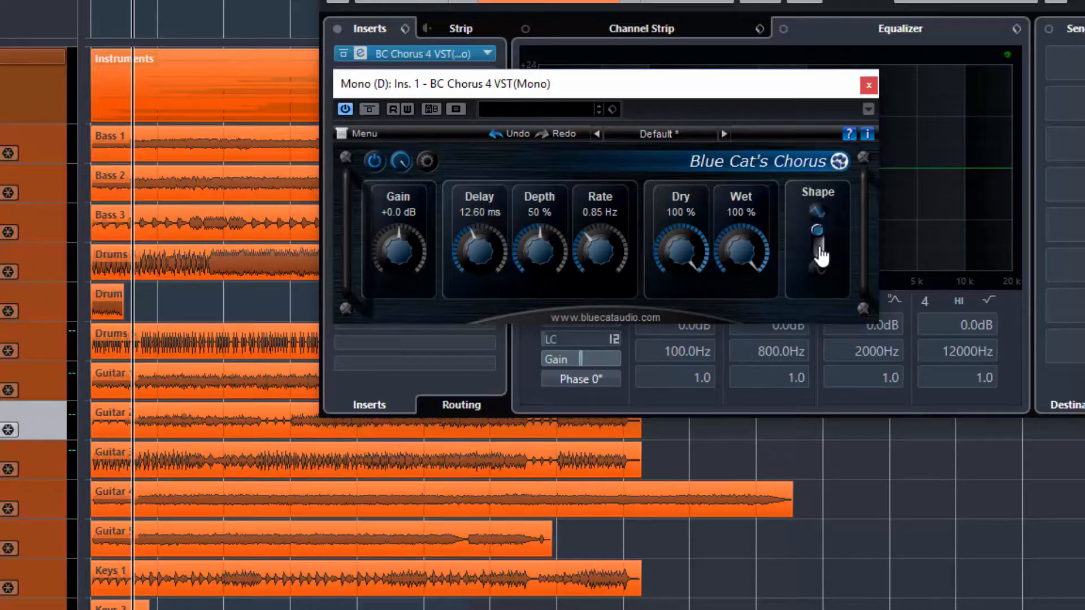
click(819, 252)
click(819, 233)
Step: Reset the chorus's default preset, and go to the next preset and back to reload Default
click(676, 134)
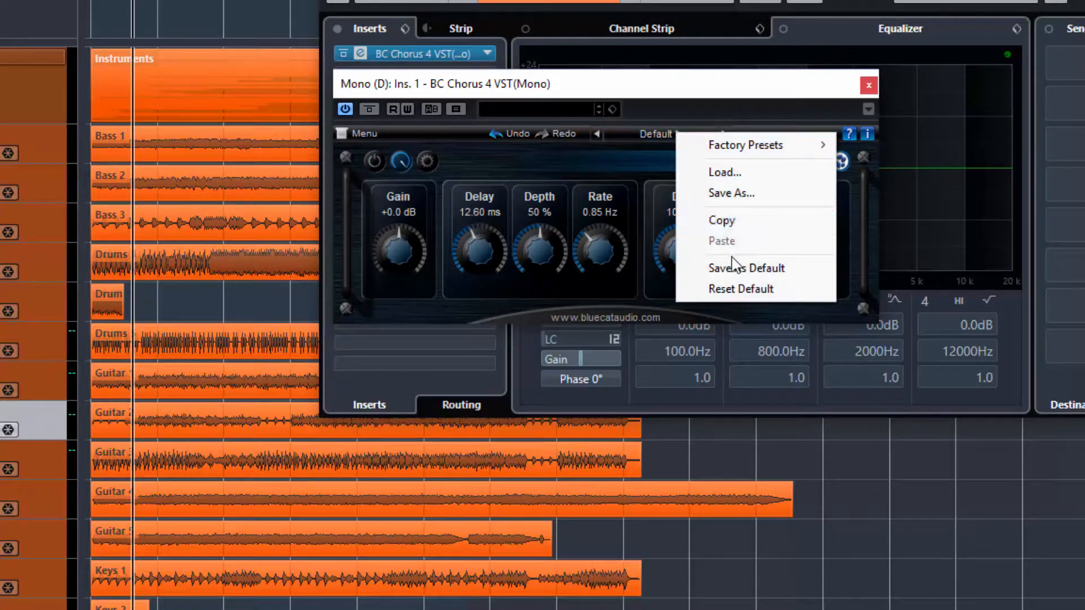
click(732, 289)
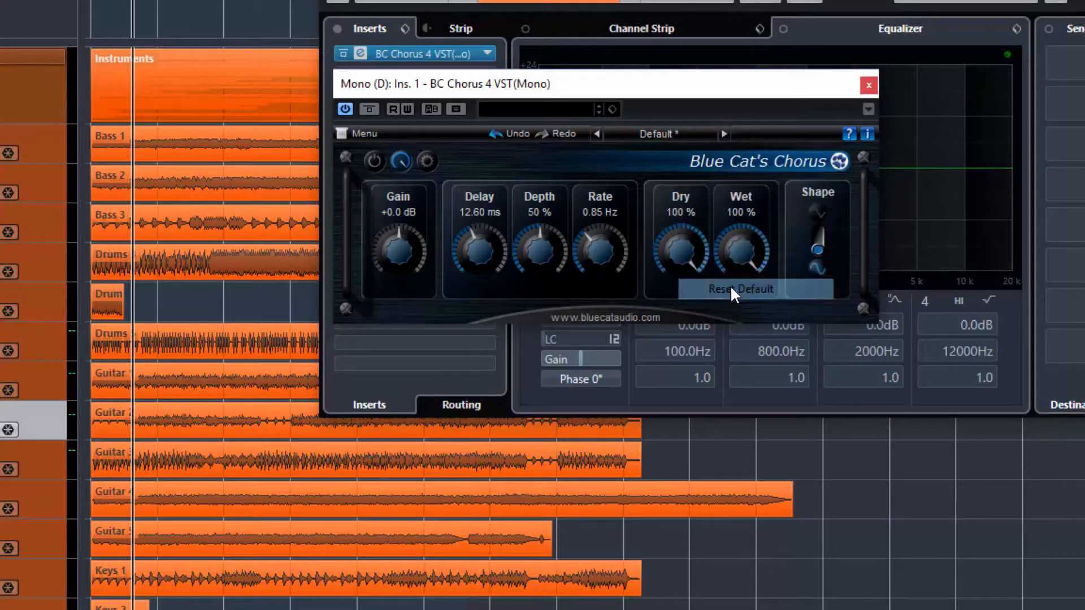
click(724, 134)
click(597, 135)
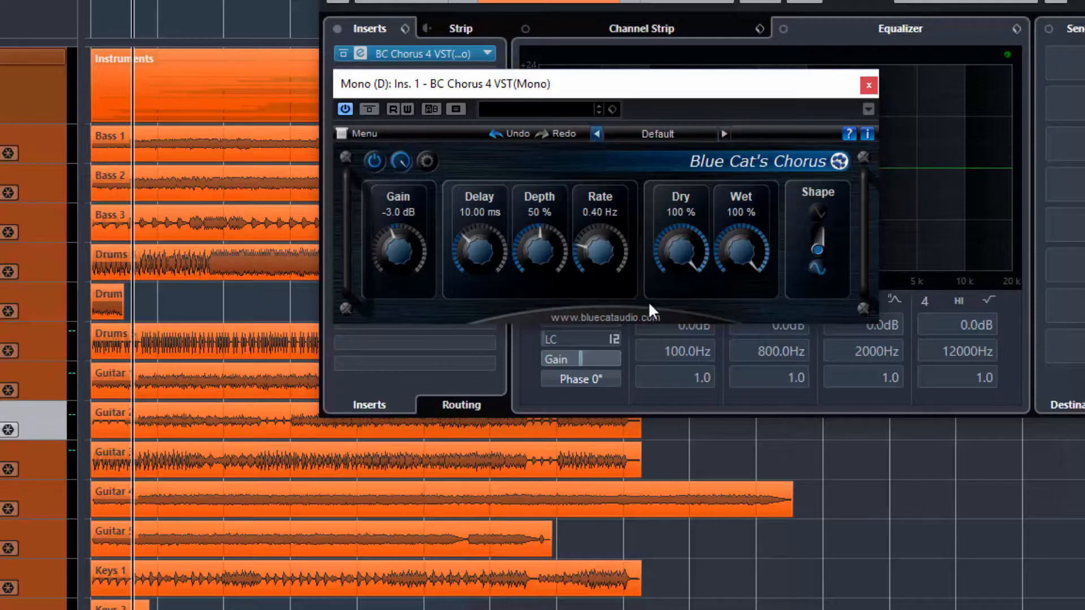
Step: Play the guitar track with the chorus bypassed, and turn the effect back on during playback
click(374, 162)
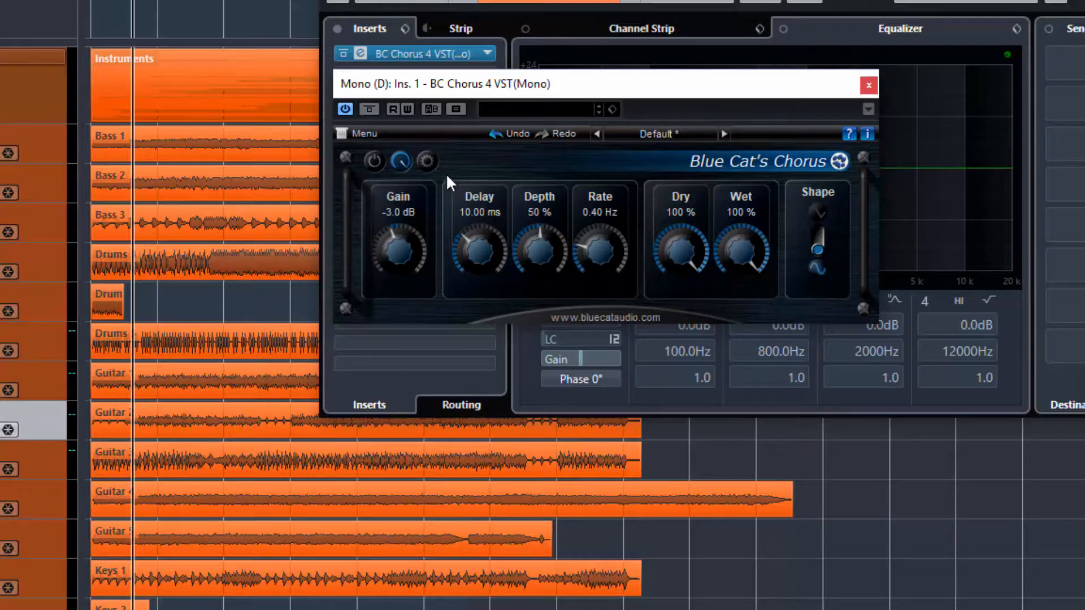
key(space)
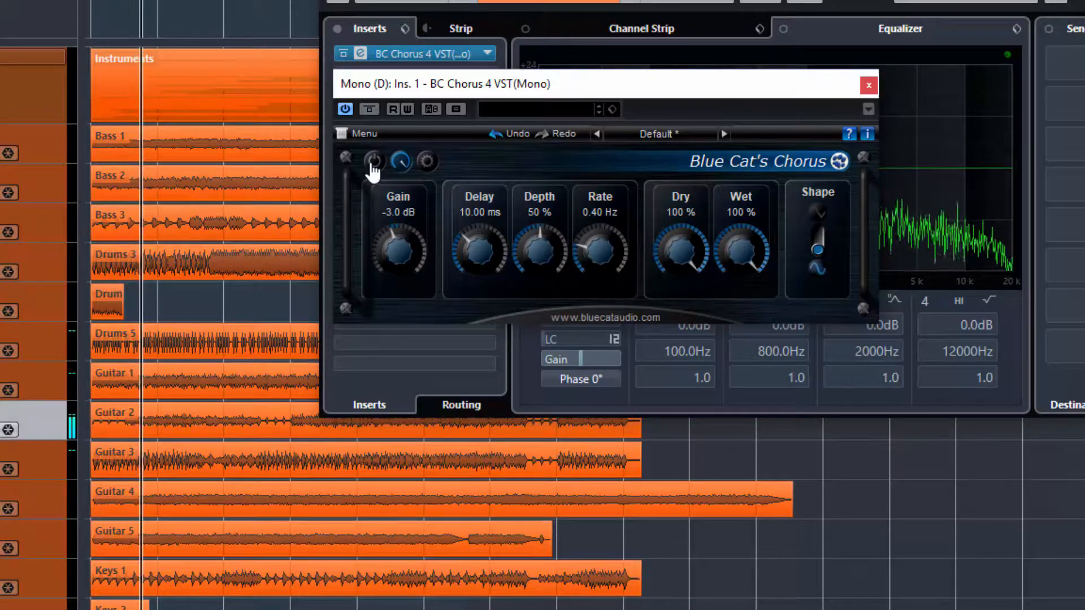
click(373, 162)
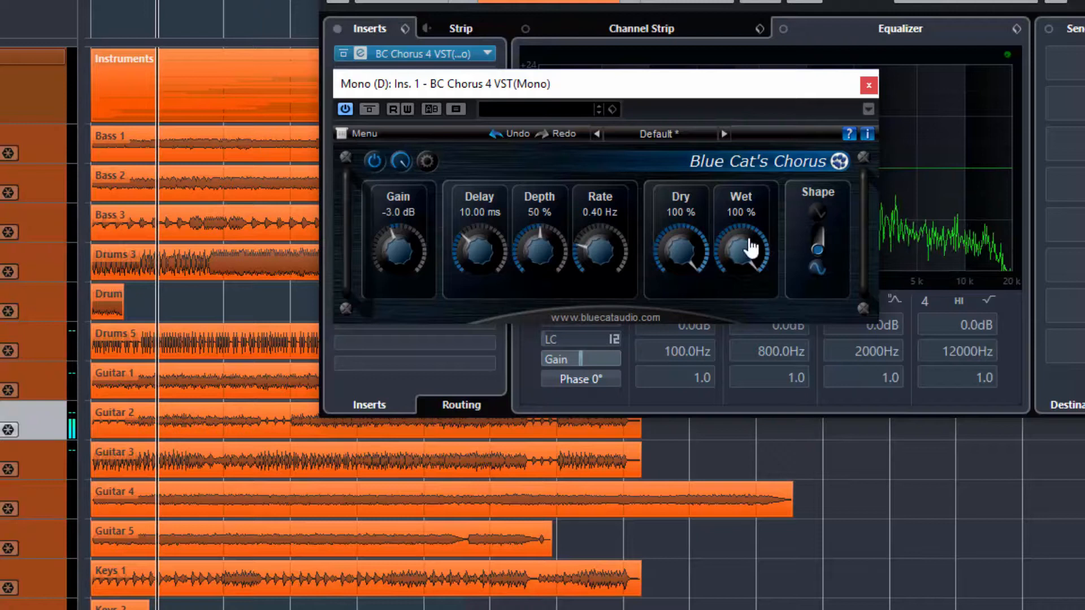
Step: Audition the chorus mix by lowering Wet to 0% and returning it to 100%, and doing the same with Dry
drag(744, 247, 743, 505)
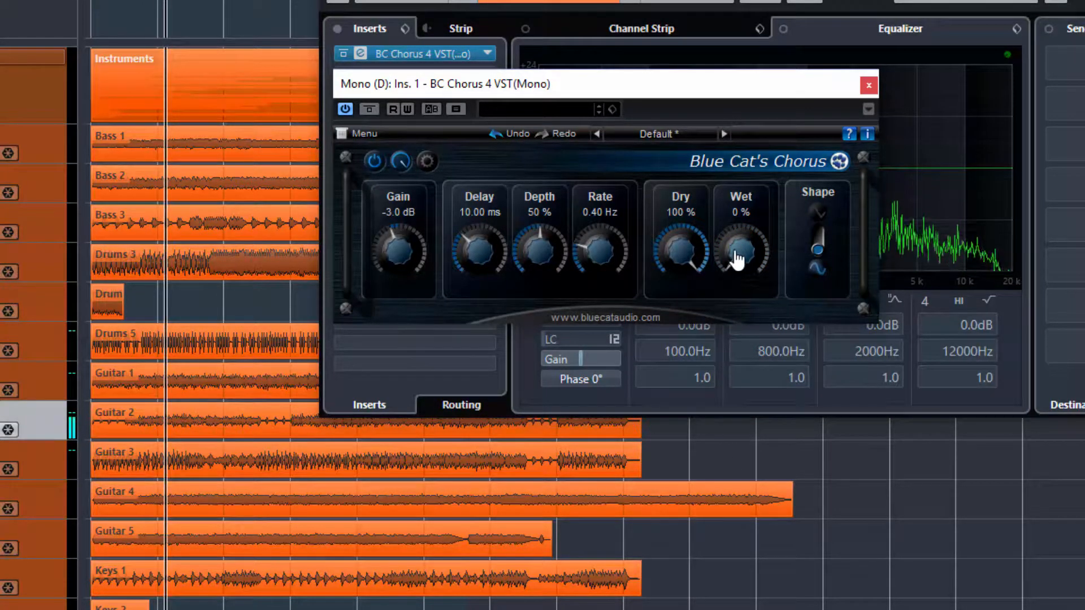
drag(733, 259, 751, 82)
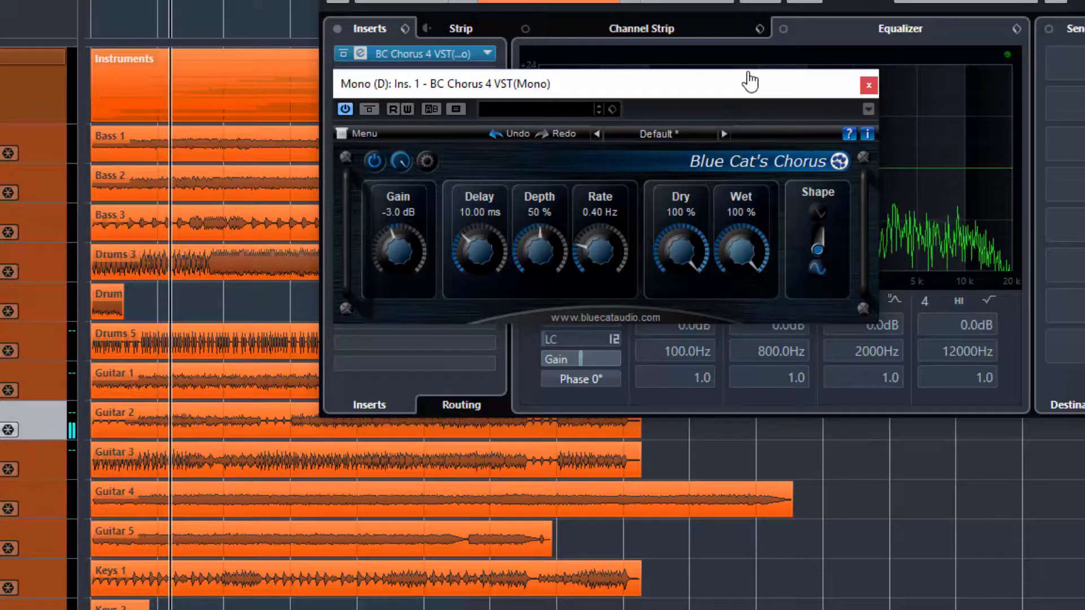
drag(691, 249, 680, 443)
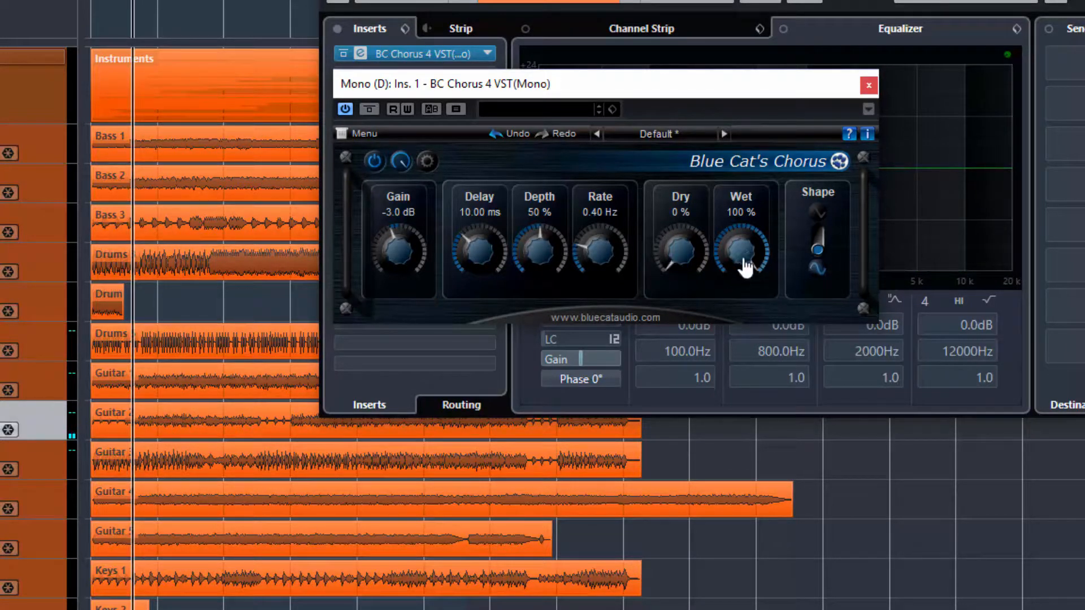
key(space)
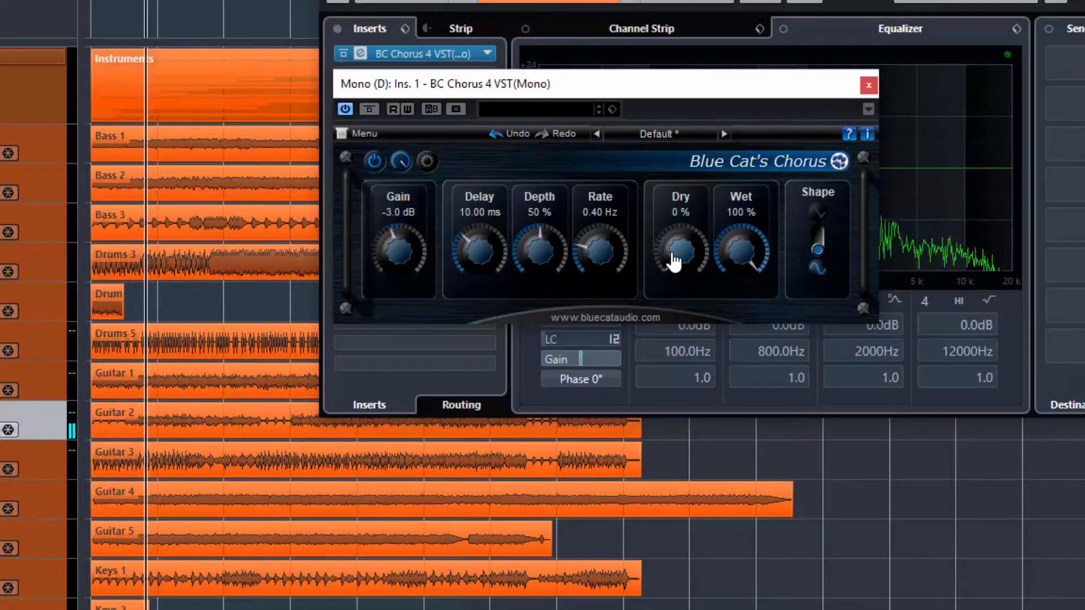
drag(674, 261, 669, 213)
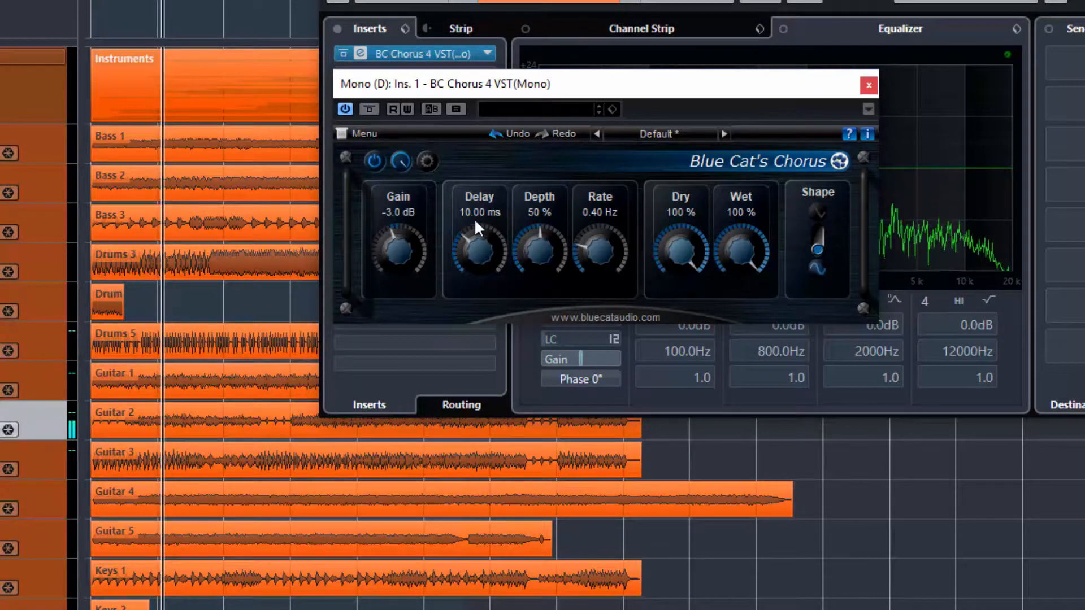
Step: Test Gain and return it to -3.0 dB, and audition Delay at 0.00 ms and 30.00 ms before setting it to 11.30 ms
mouse_move(402, 244)
mouse_down()
mouse_move(383, 306)
mouse_move(394, 196)
mouse_move(394, 255)
mouse_up()
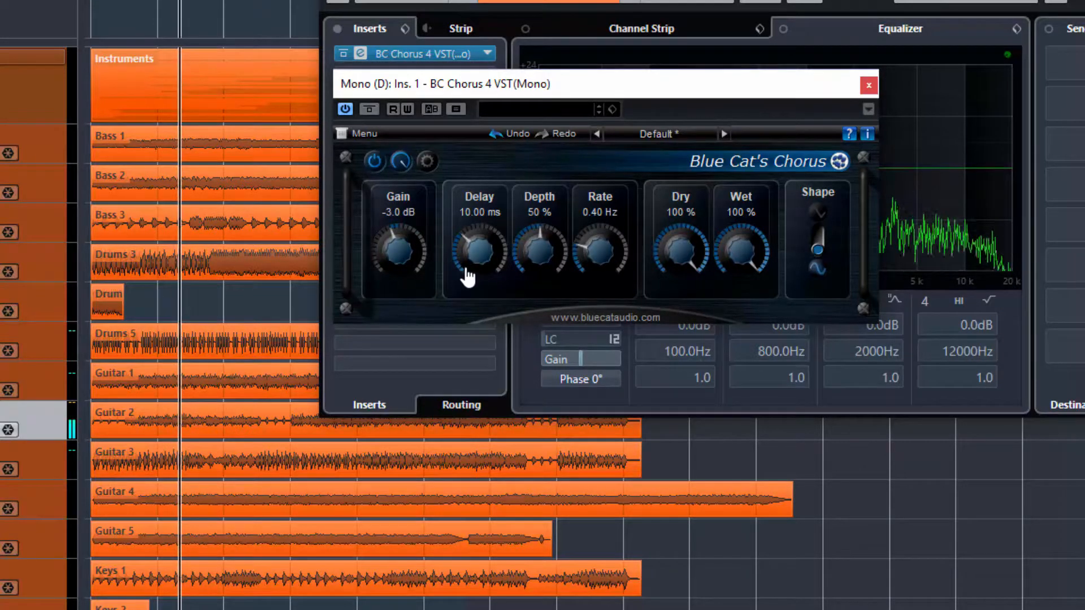
drag(478, 244, 481, 288)
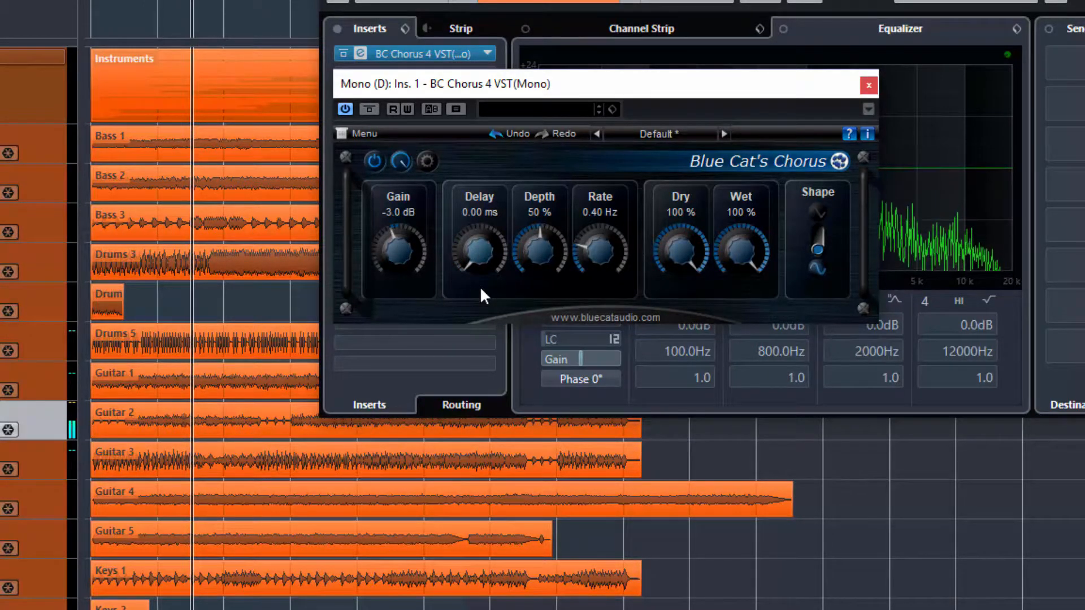
drag(478, 251, 484, 137)
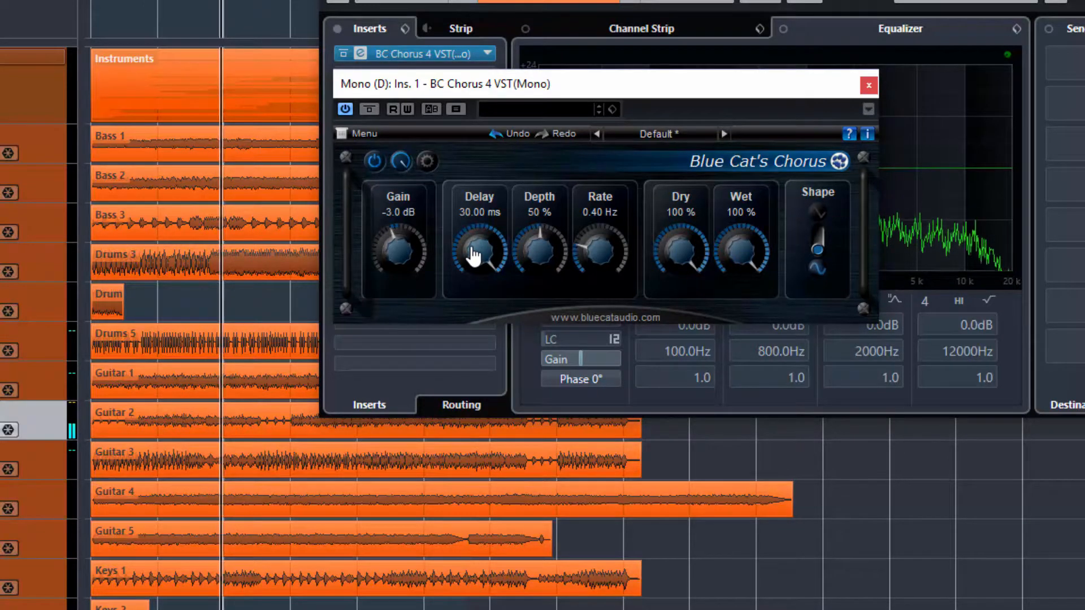
drag(473, 257, 474, 321)
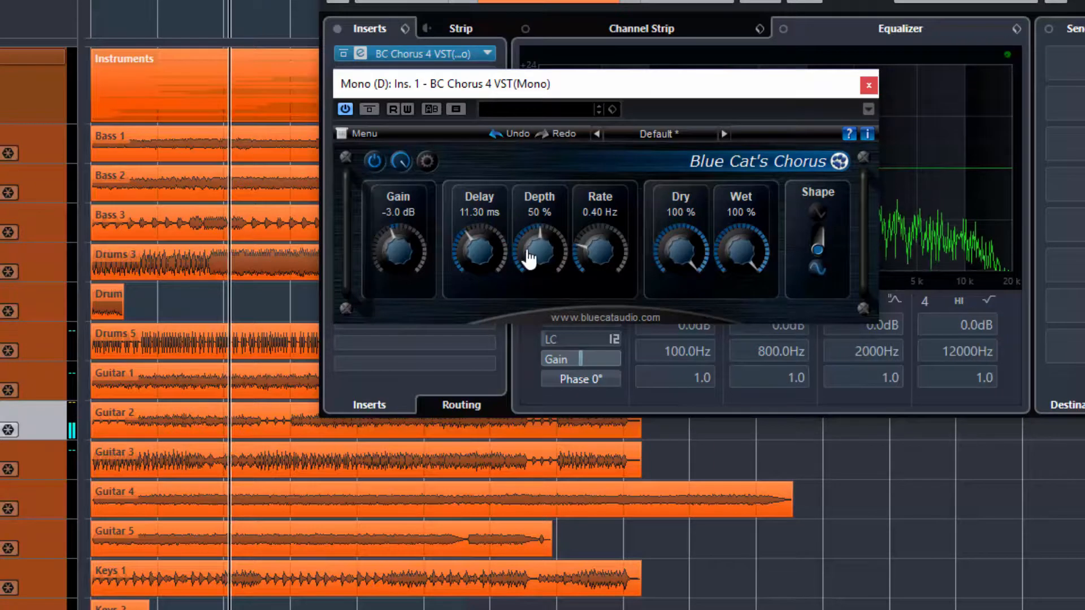
Step: Audition the chorus Depth at 100%, 0% and 20% during playback, and set it to 49%
drag(529, 257, 516, 175)
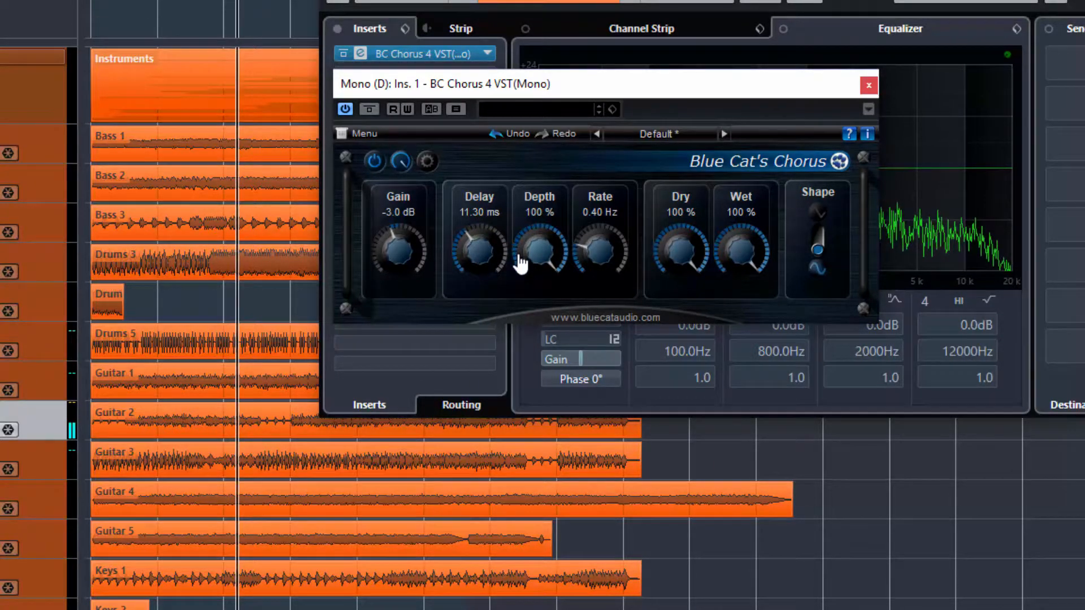
drag(533, 249, 528, 381)
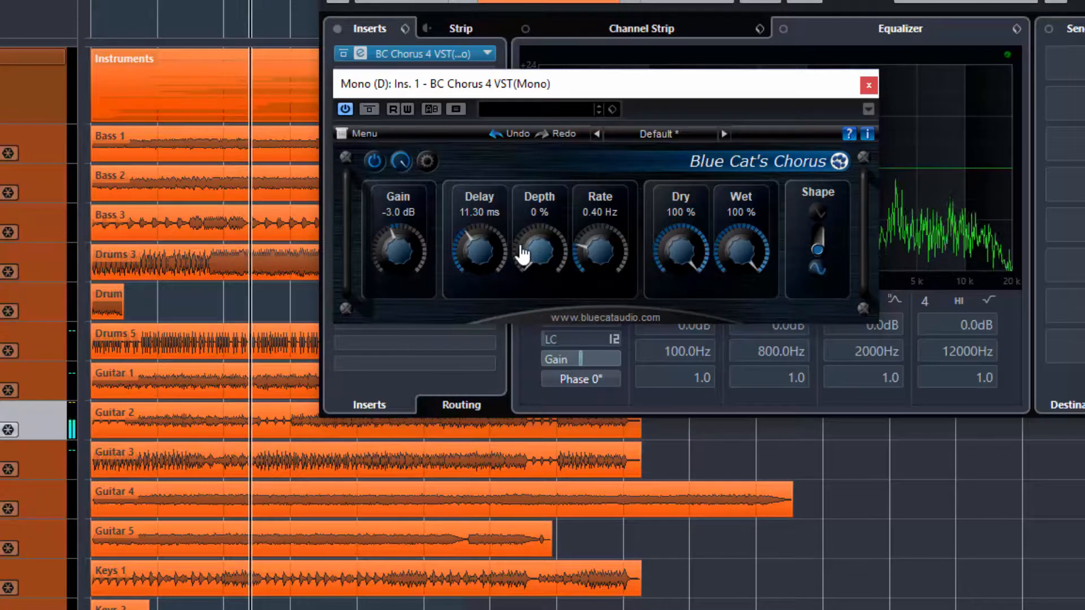
drag(533, 262, 534, 240)
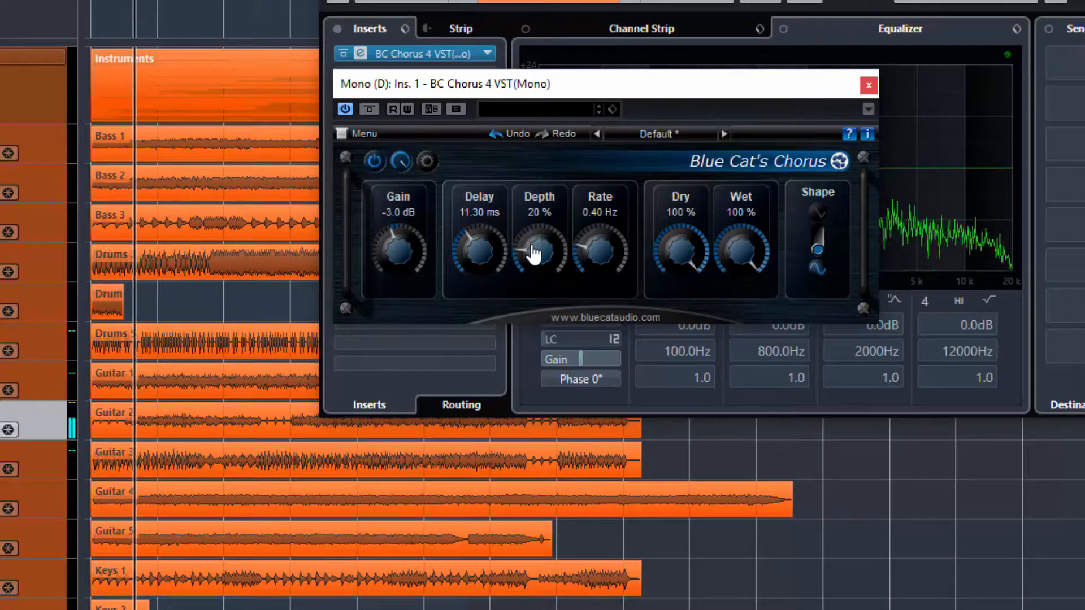
drag(534, 244, 537, 222)
Step: Audition the chorus Rate at 4.86 Hz and set it to 0.90 Hz
drag(594, 257, 598, 225)
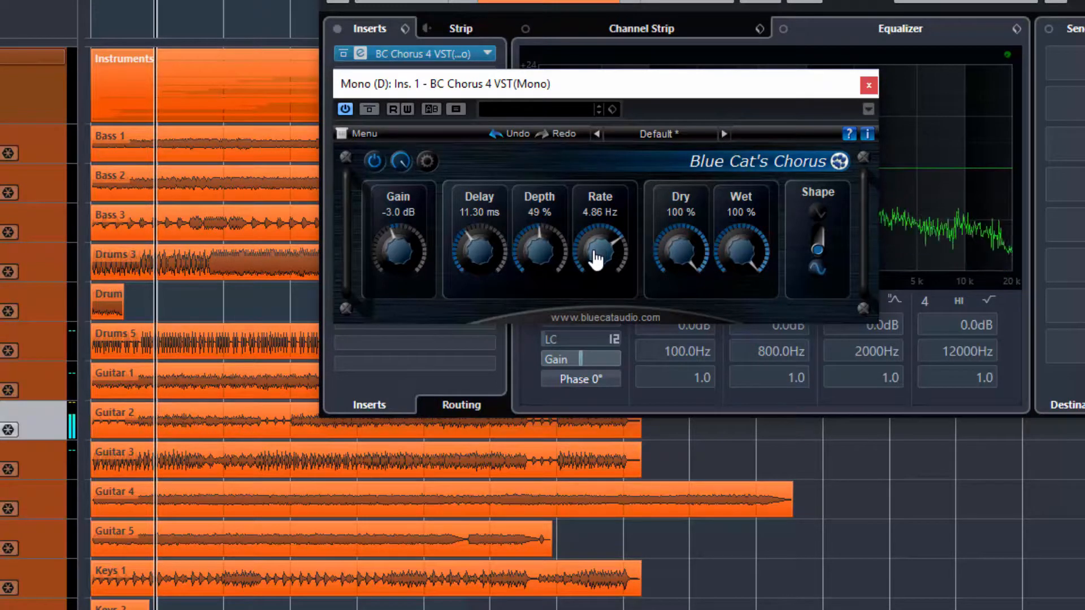
drag(596, 259, 610, 299)
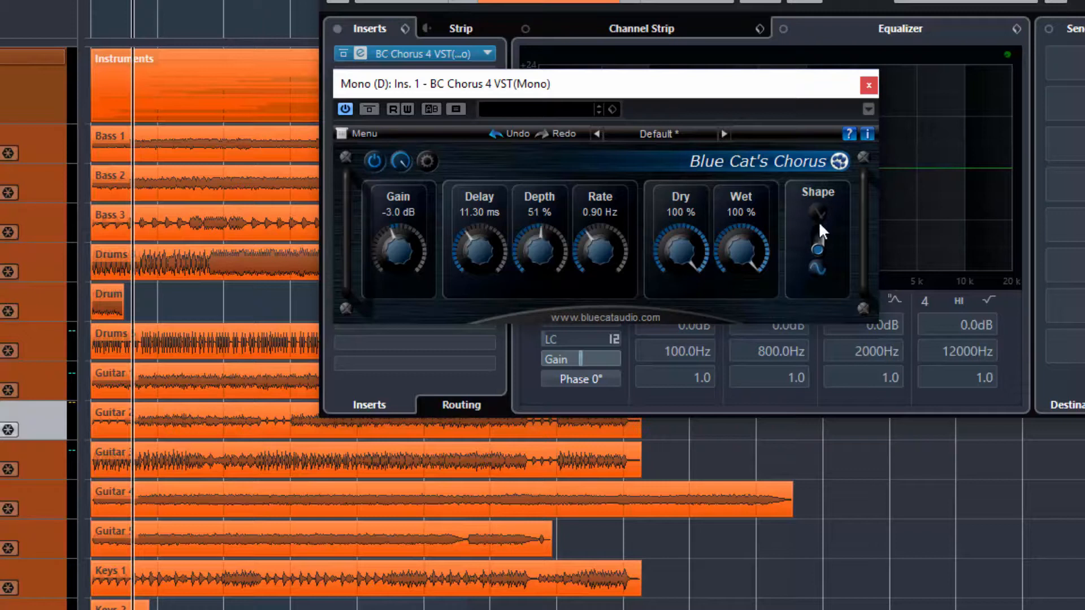
Step: Play the guitar track, switch Shape to the upper waveform, and set Rate to 4.31 Hz and Depth to 26%
key(space)
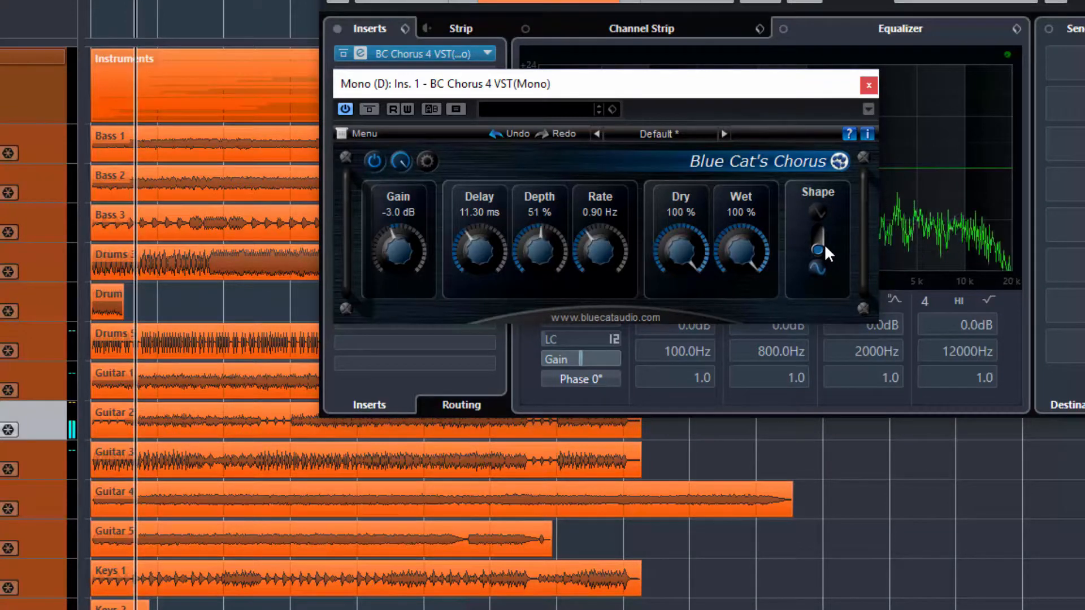
click(823, 242)
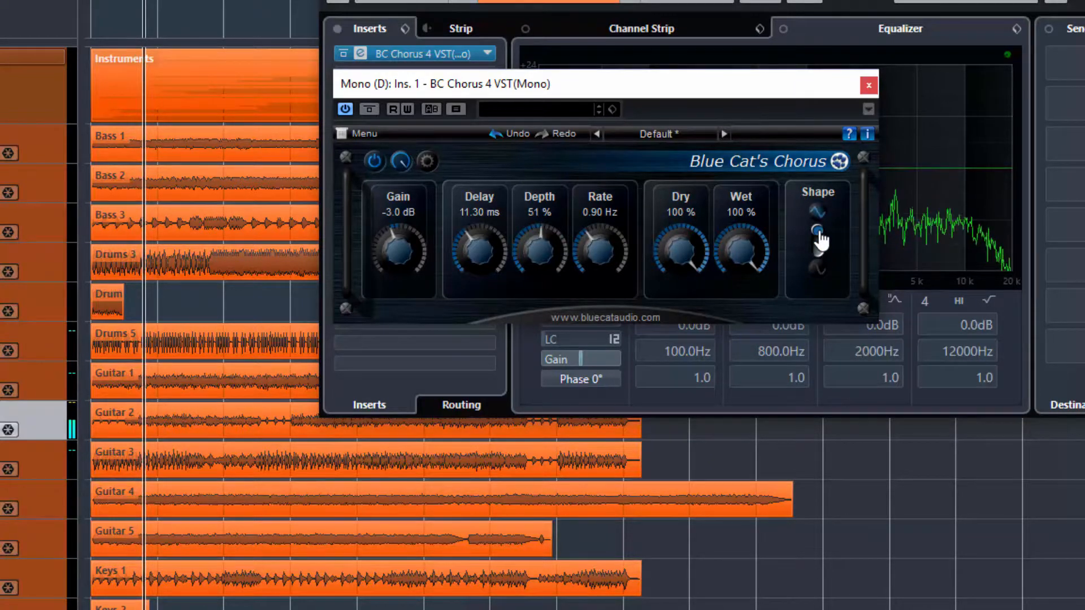
drag(604, 246, 604, 221)
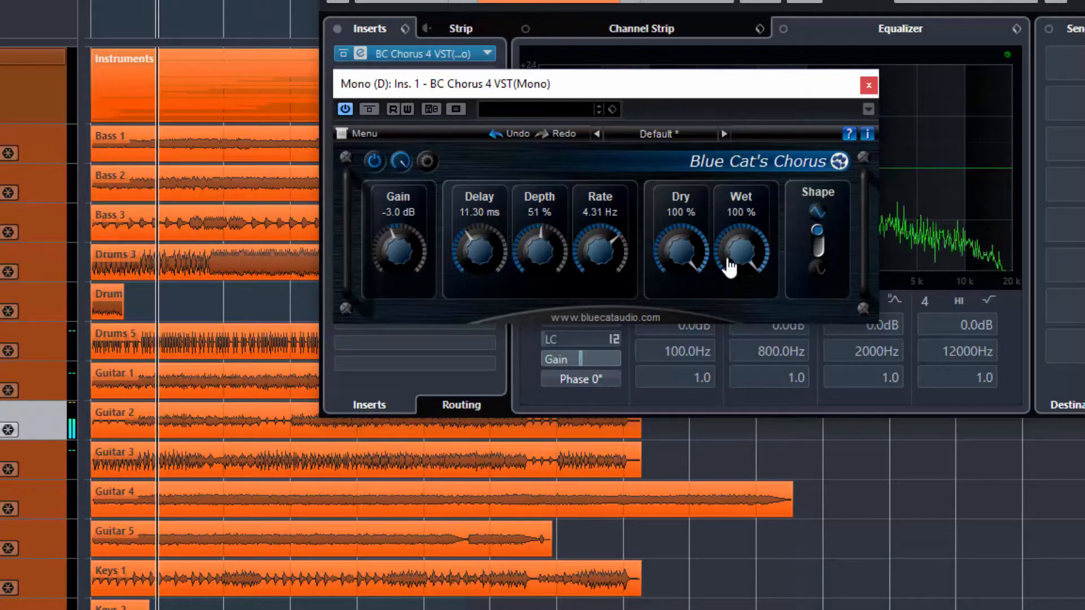
drag(551, 248, 537, 321)
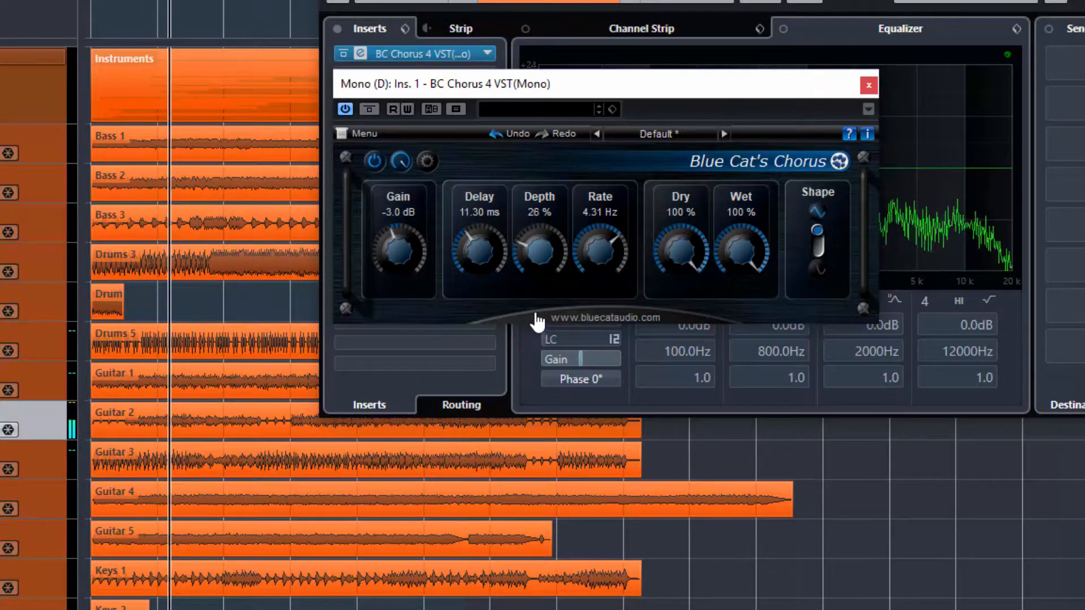
Step: Compare the two Shape waveforms by switching between them, finishing on the upper one
click(818, 252)
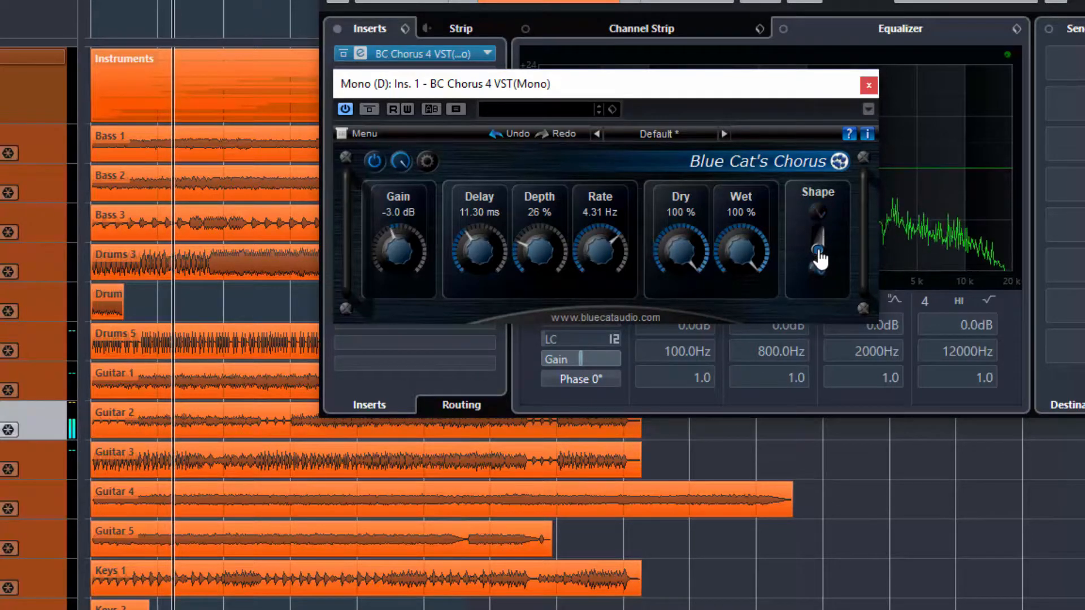
click(816, 242)
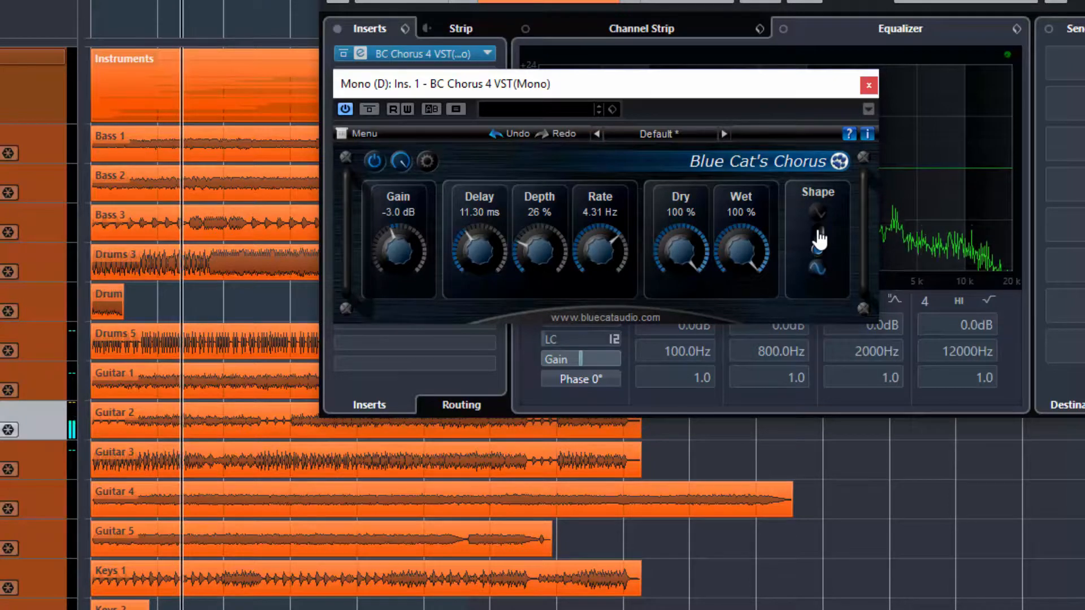
click(818, 239)
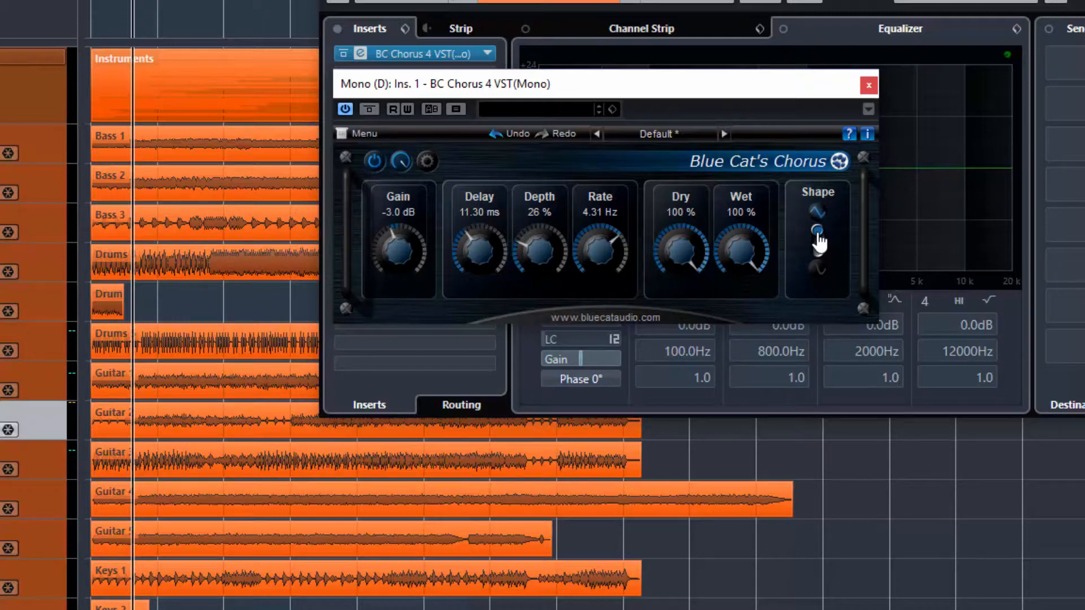
Step: Load the Clean Chorus II factory preset and audition it on the guitar, testing Depth and returning it to 10%
click(676, 136)
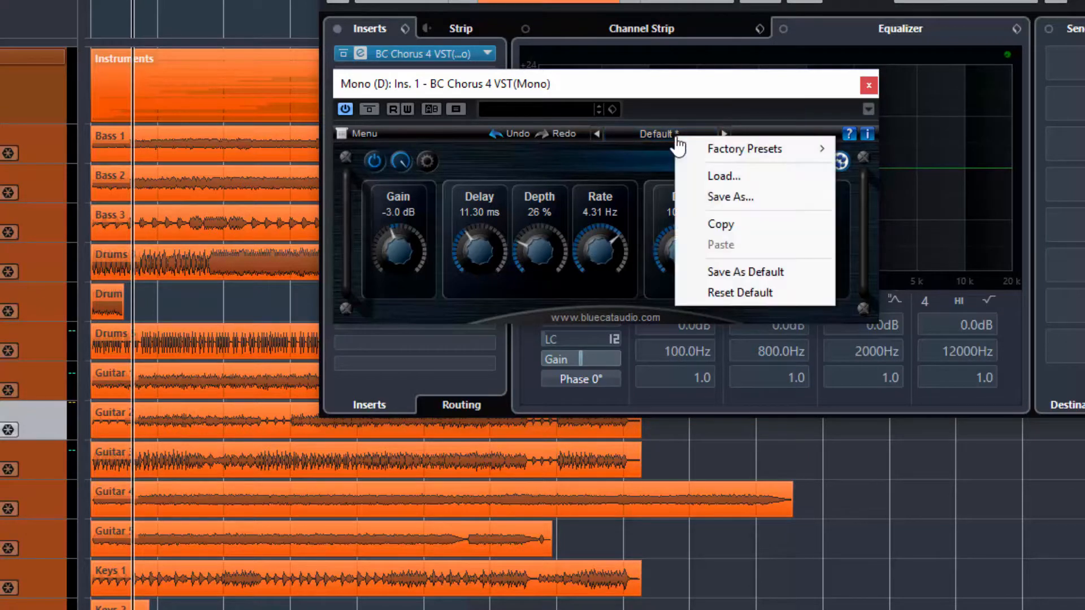
click(647, 157)
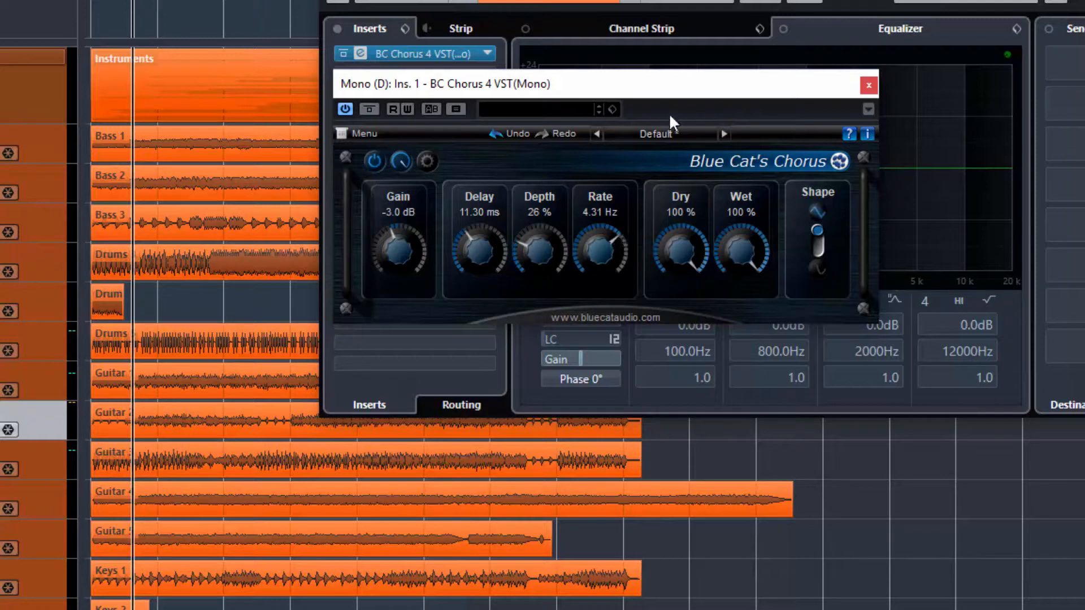
click(667, 133)
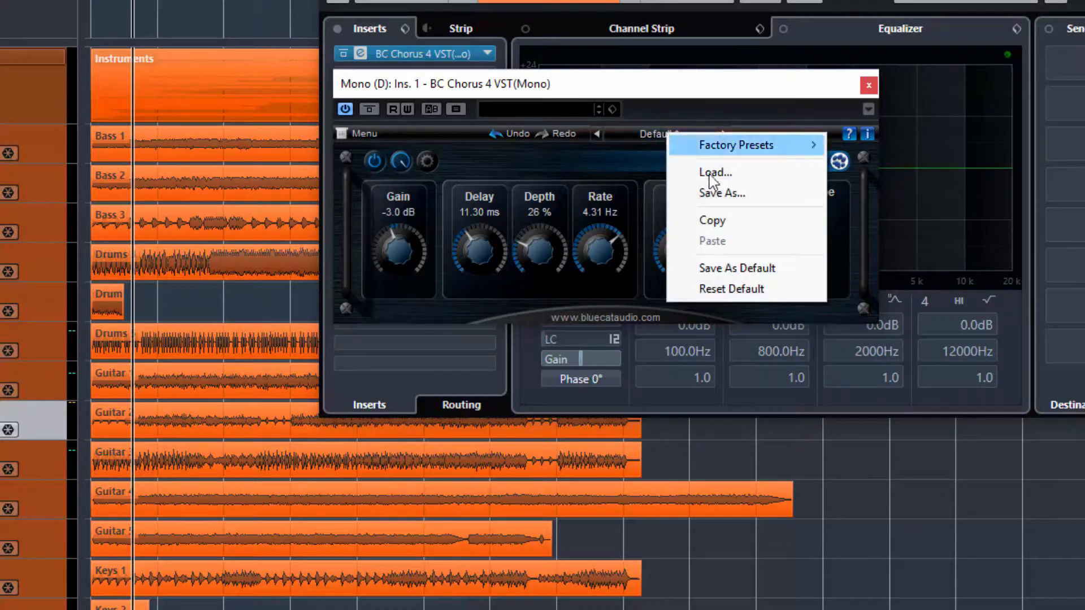
mouse_move(725, 152)
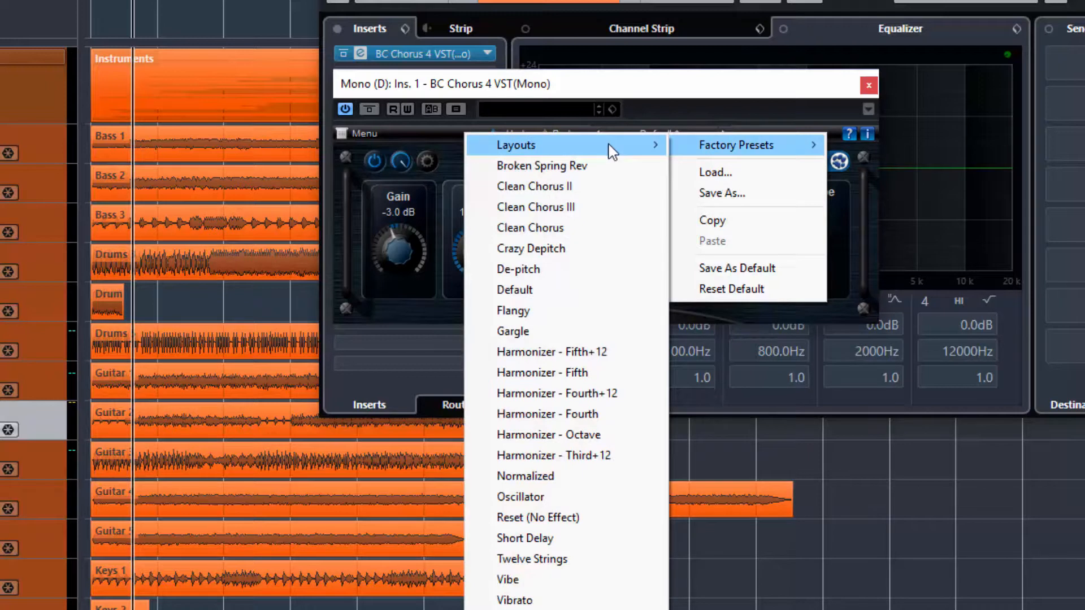
mouse_move(610, 149)
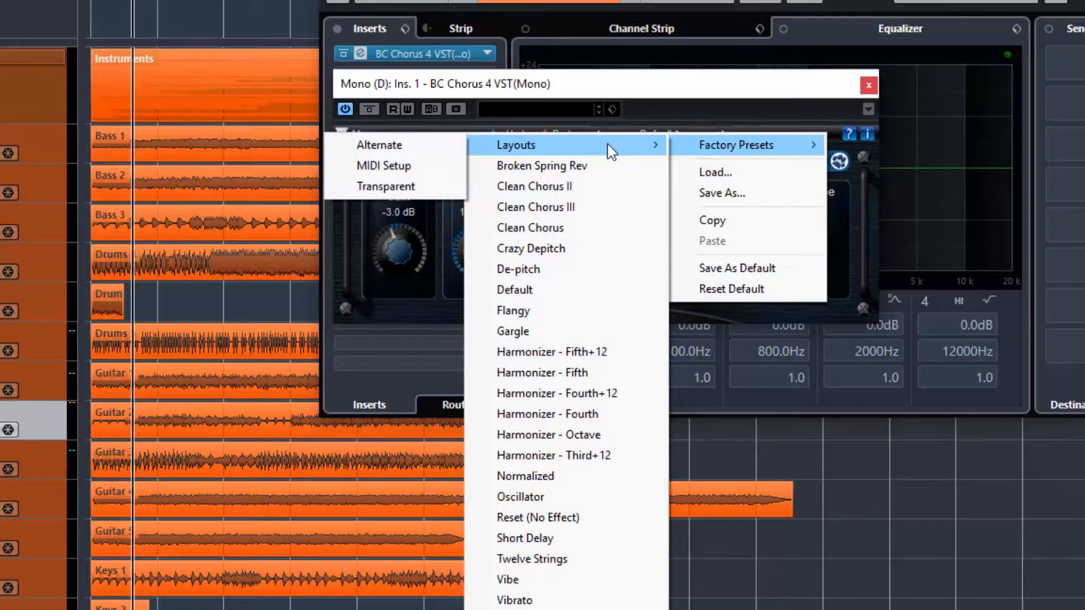
click(580, 190)
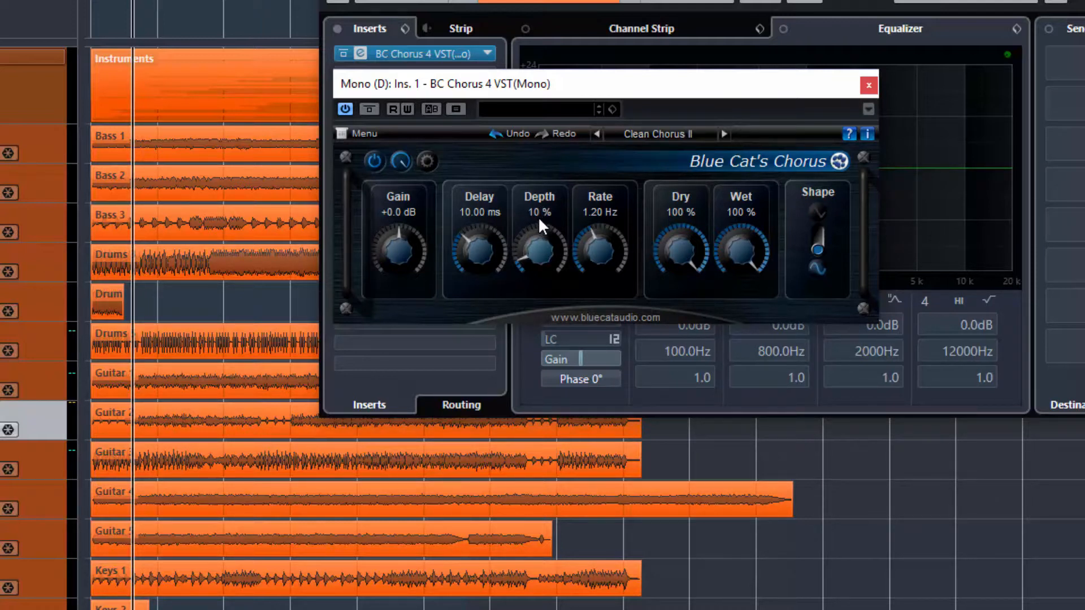
key(space)
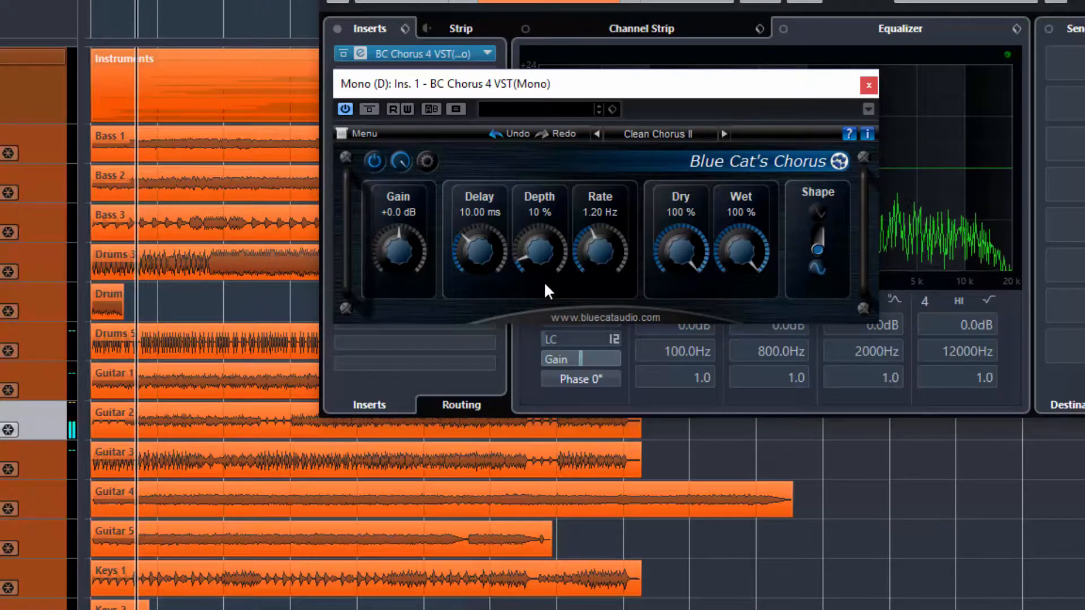
mouse_move(533, 259)
mouse_down()
mouse_move(542, 332)
mouse_move(538, 199)
mouse_move(549, 269)
mouse_up()
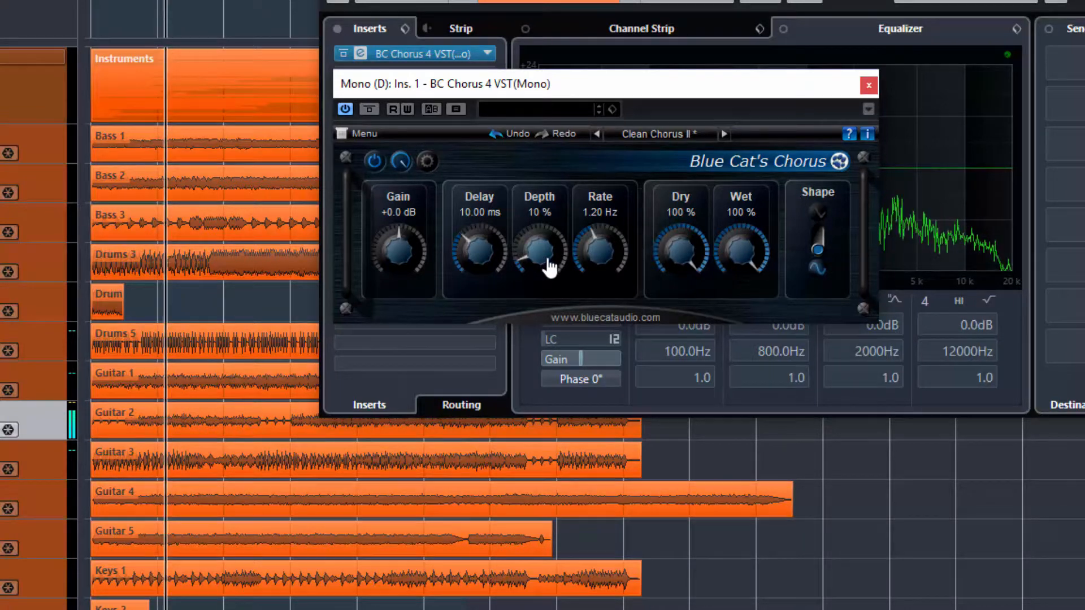
Step: Audition the Clean Chorus factory preset, followed by Clean Chorus III
click(699, 133)
mouse_move(741, 150)
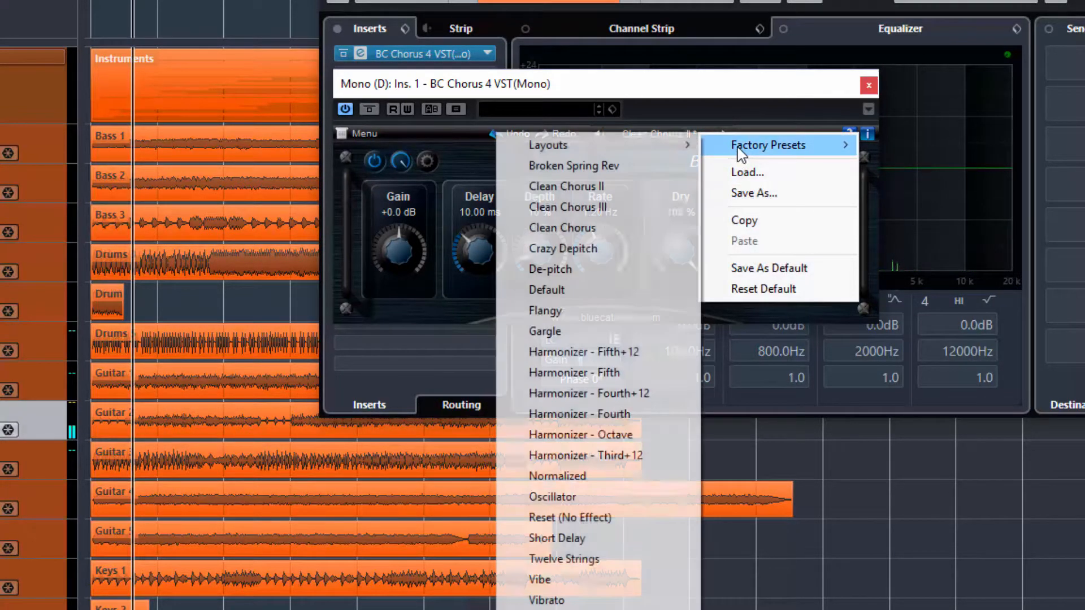
click(592, 229)
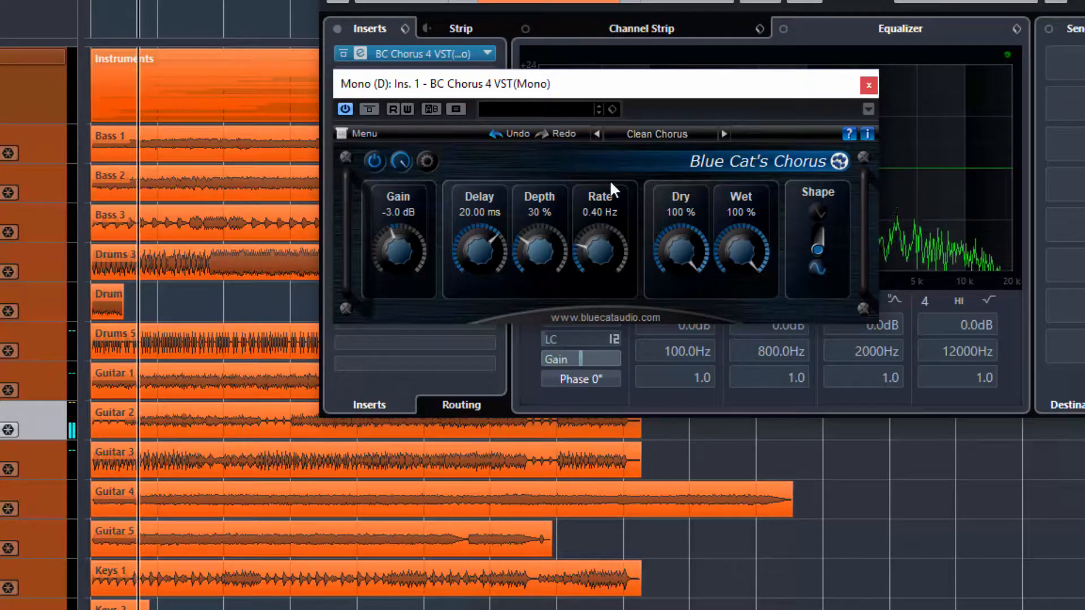
click(690, 140)
mouse_move(759, 148)
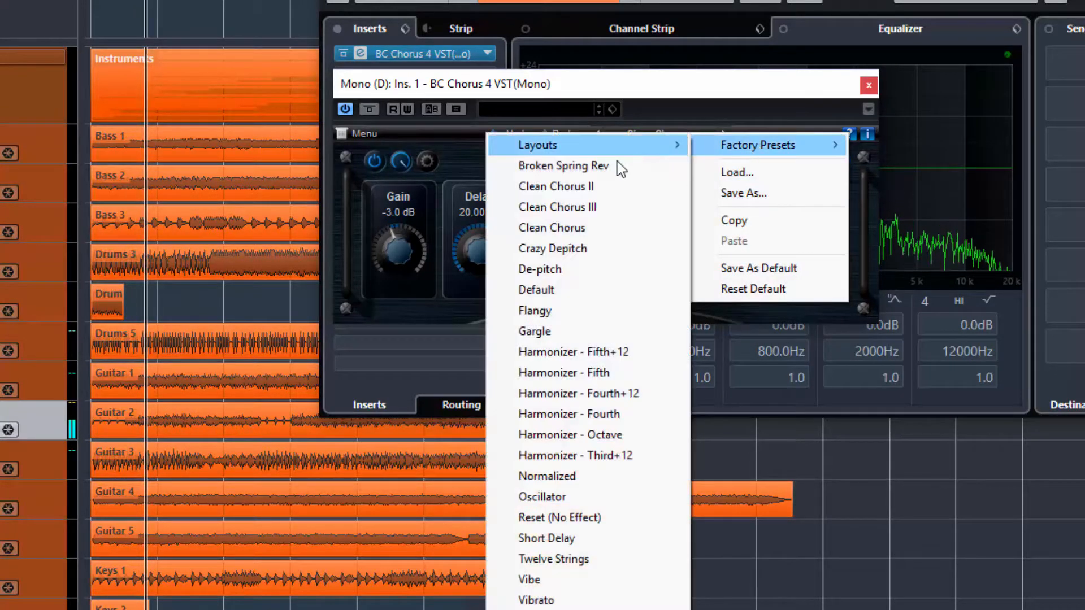
click(590, 207)
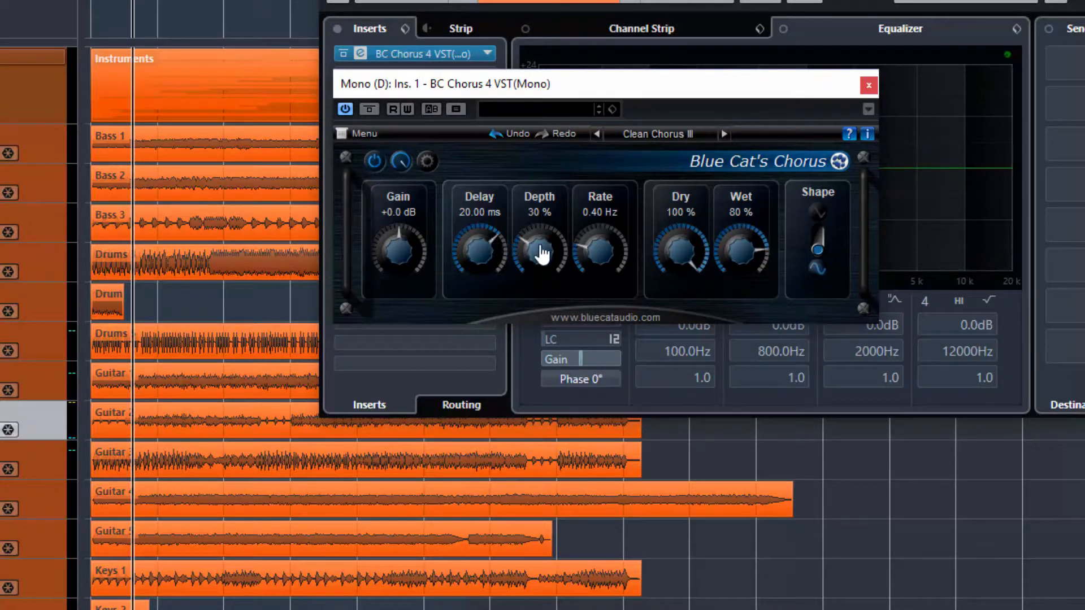
Step: Audition the Wet Vibe factory preset, followed by Harmonizer - Fifth+12
click(688, 141)
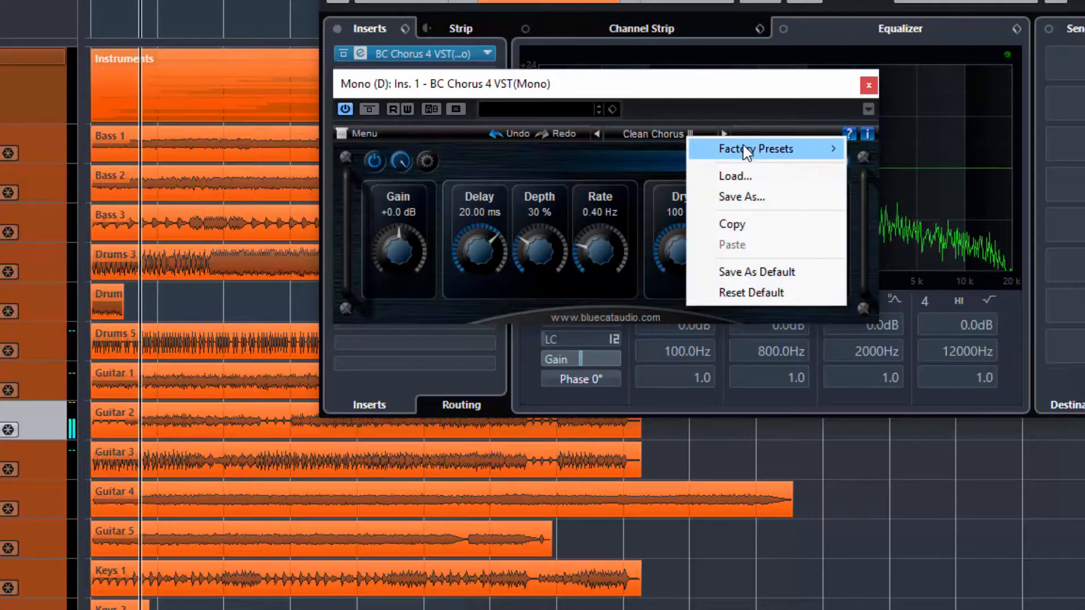
mouse_move(746, 150)
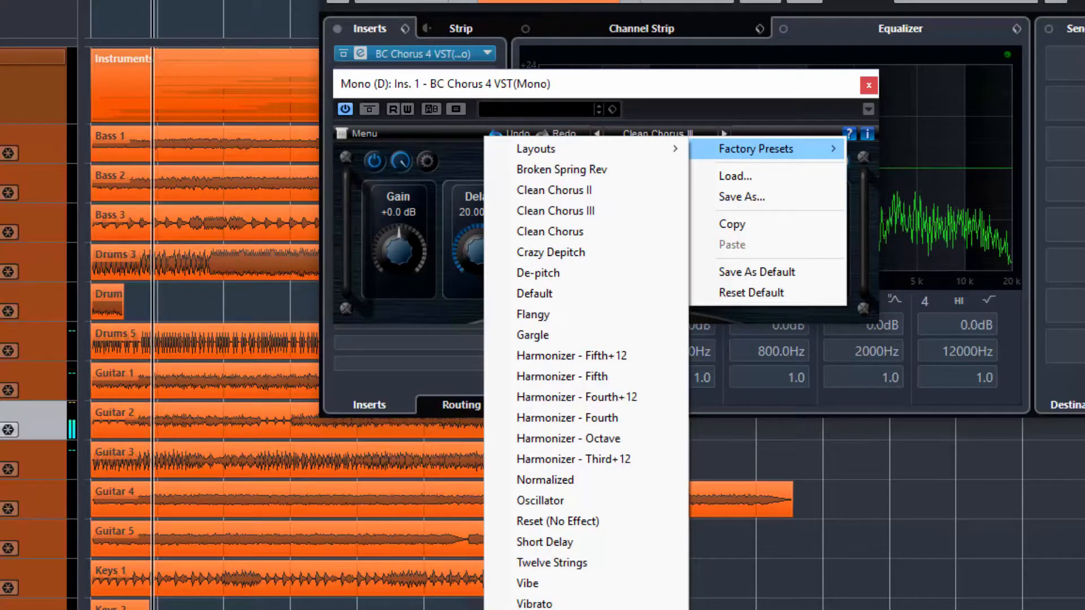
click(627, 609)
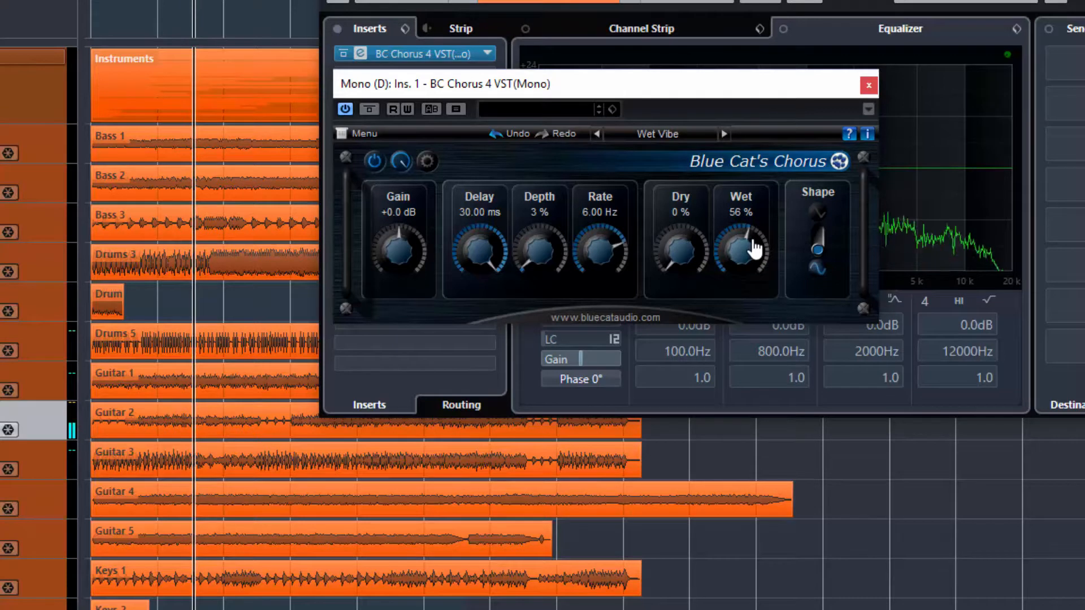
click(674, 139)
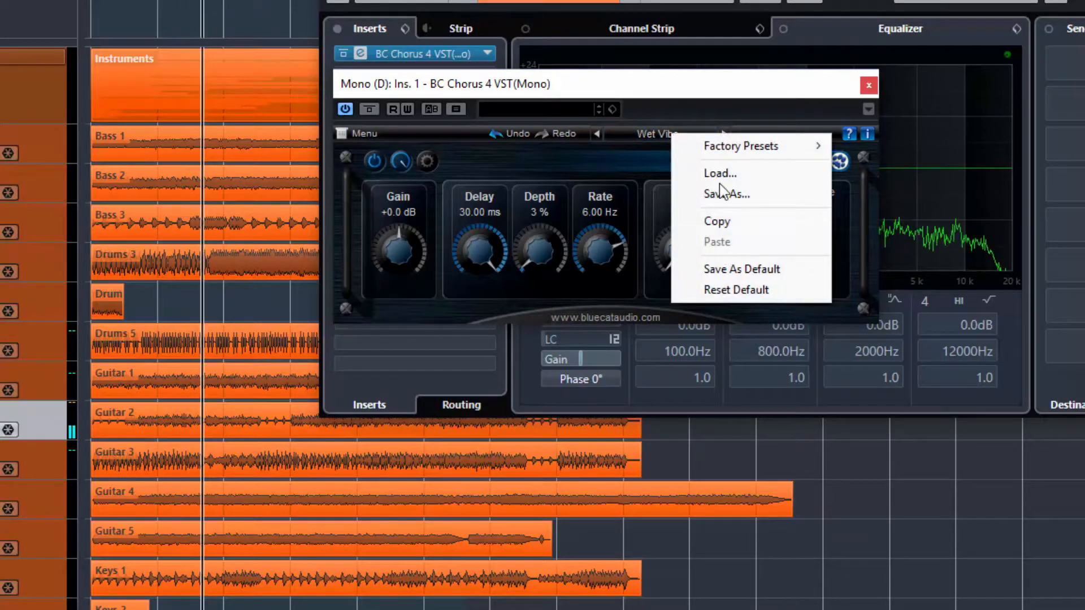
mouse_move(719, 148)
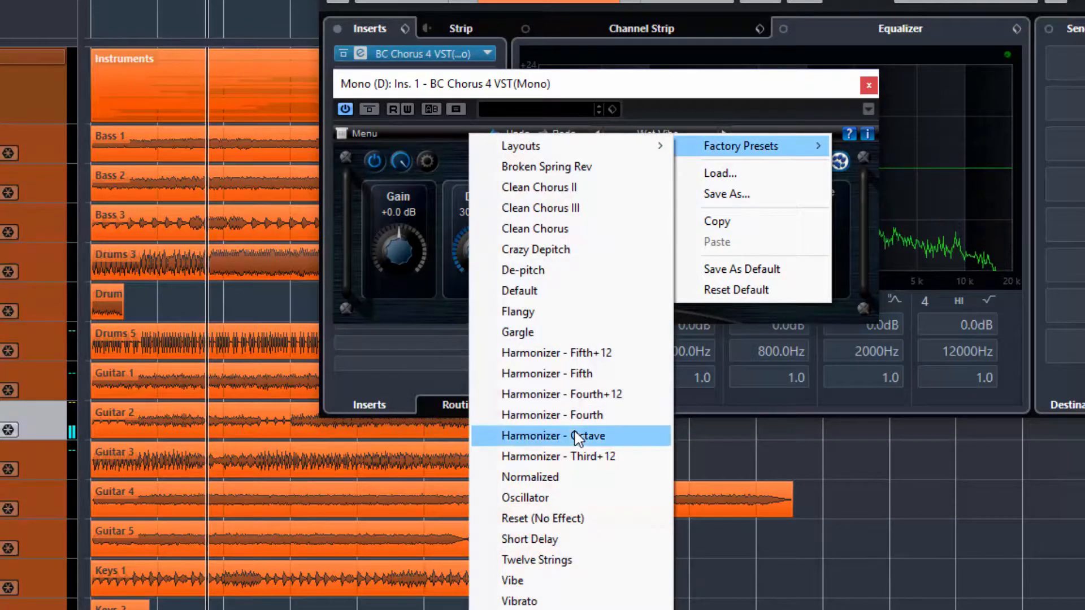
click(569, 352)
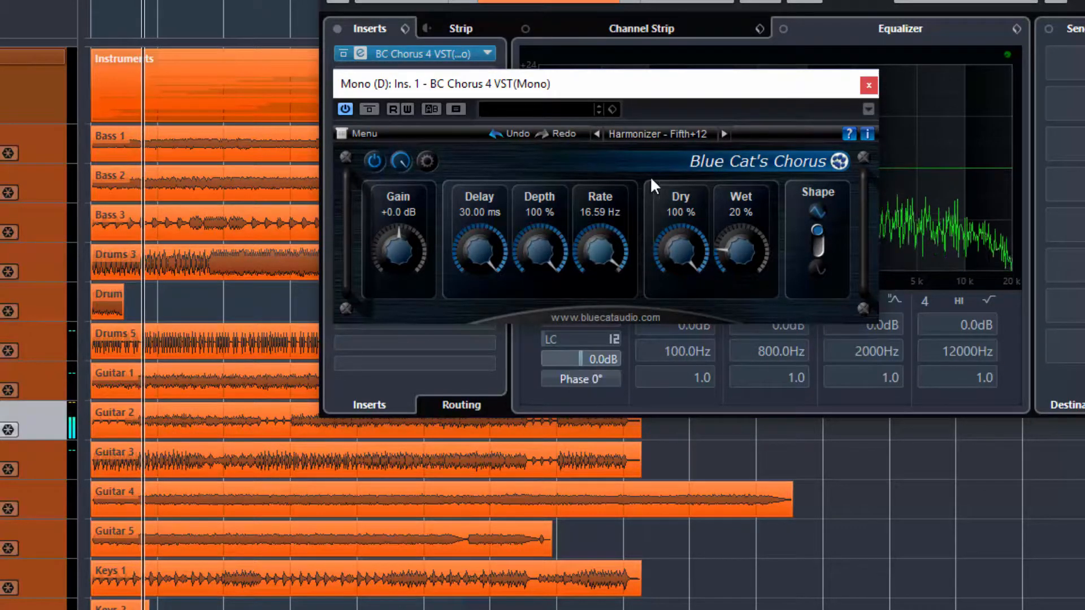
Step: Load the Flangy factory preset and play the guitar, trying the upper Shape waveform before restoring the lower one
click(667, 134)
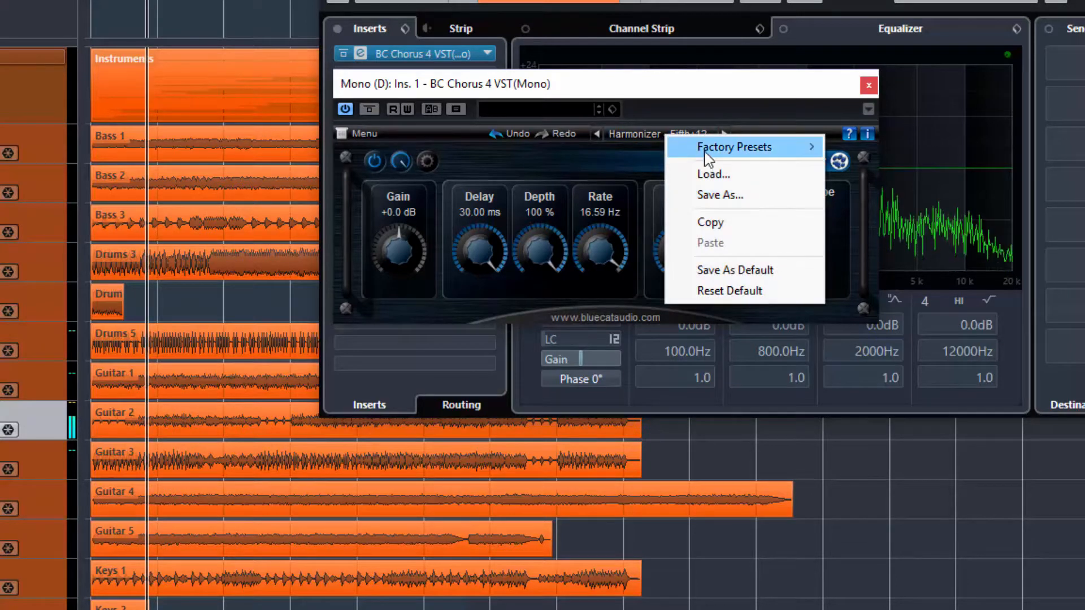
mouse_move(706, 150)
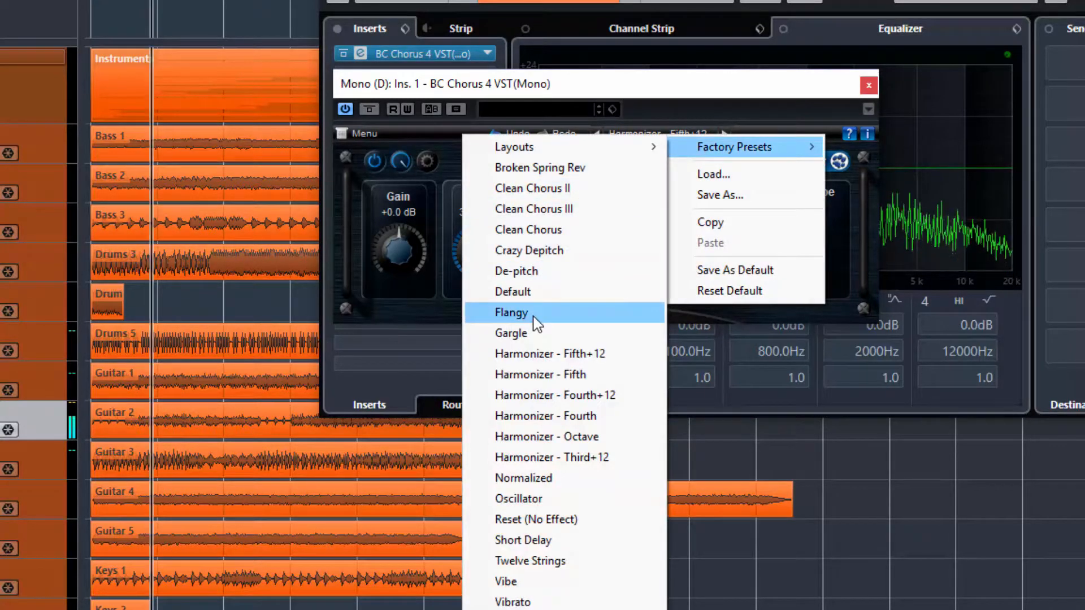
click(511, 313)
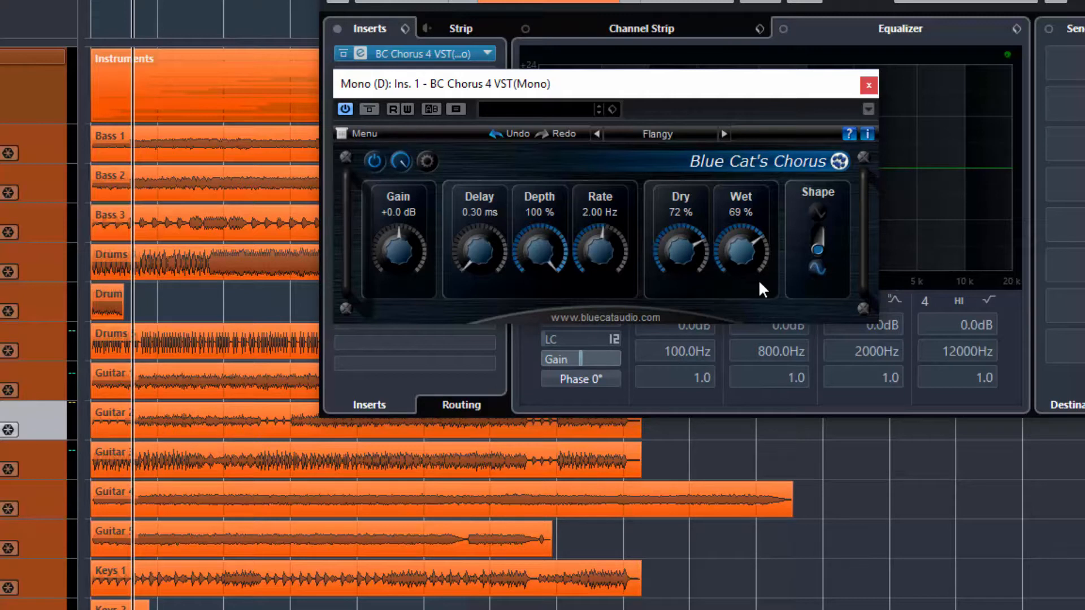
key(space)
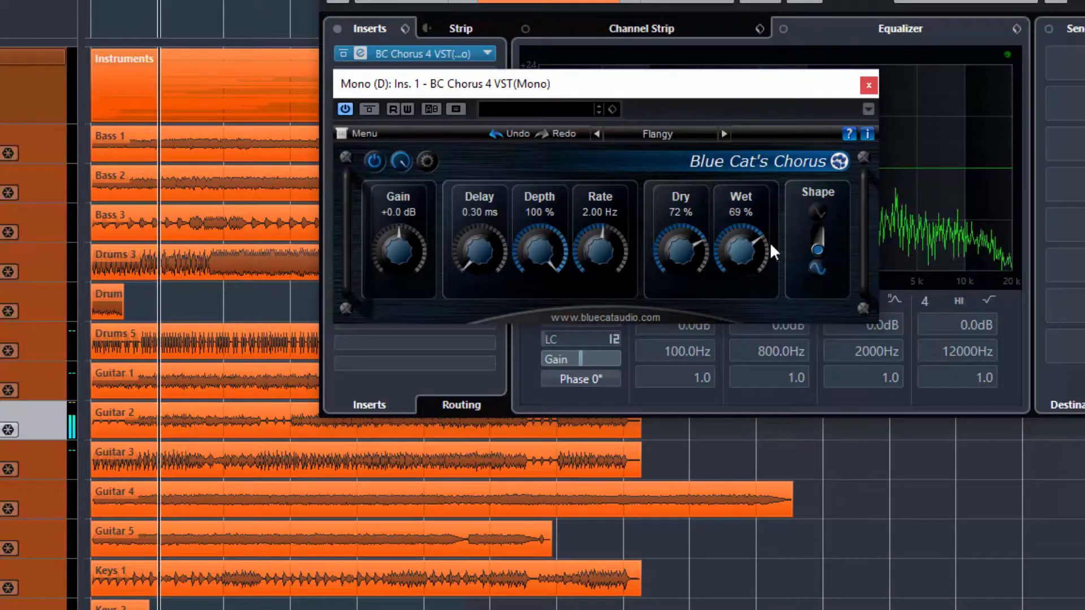
click(820, 233)
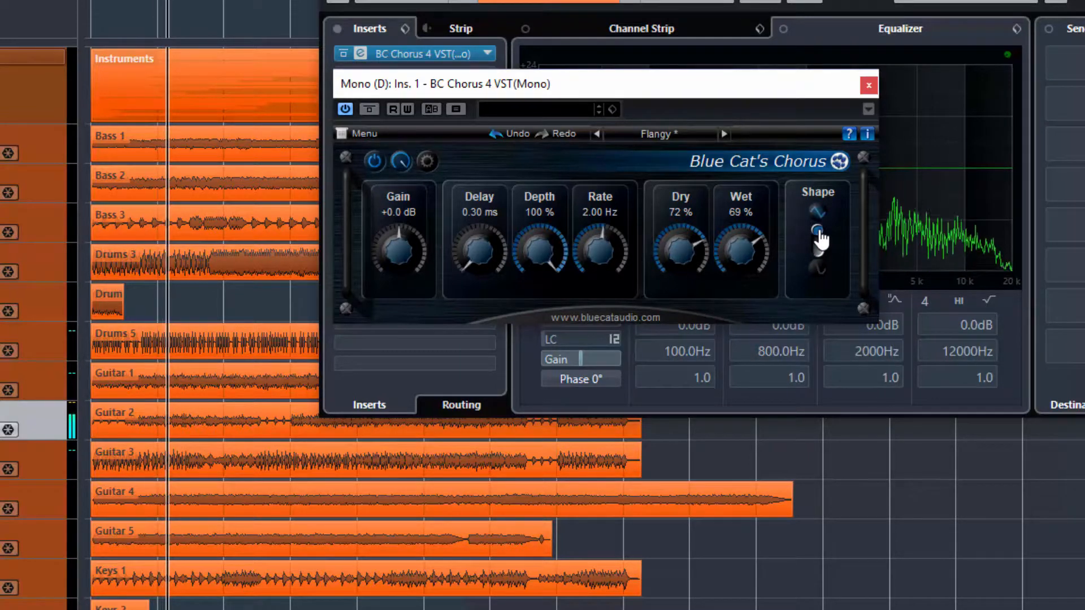
click(819, 251)
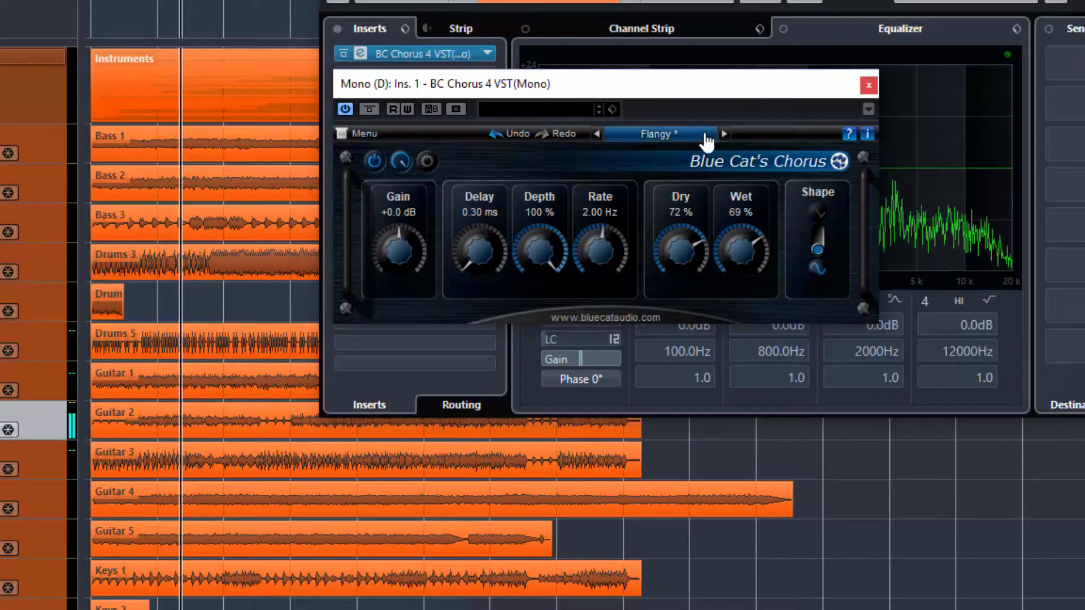
Step: Load the Crazy Depitch factory preset and audition it on the guitar track
click(685, 137)
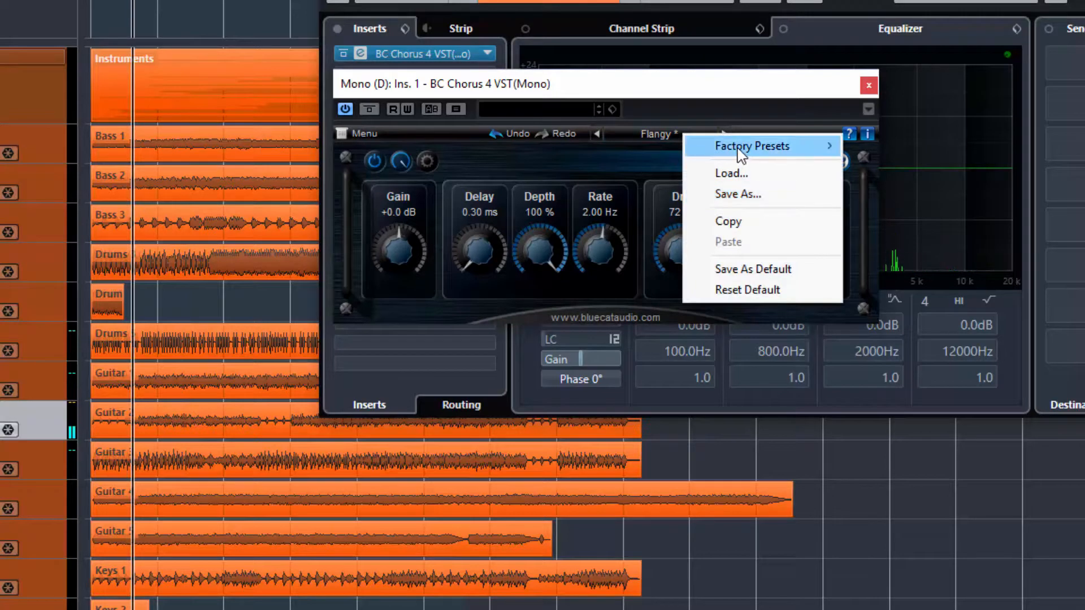
mouse_move(819, 148)
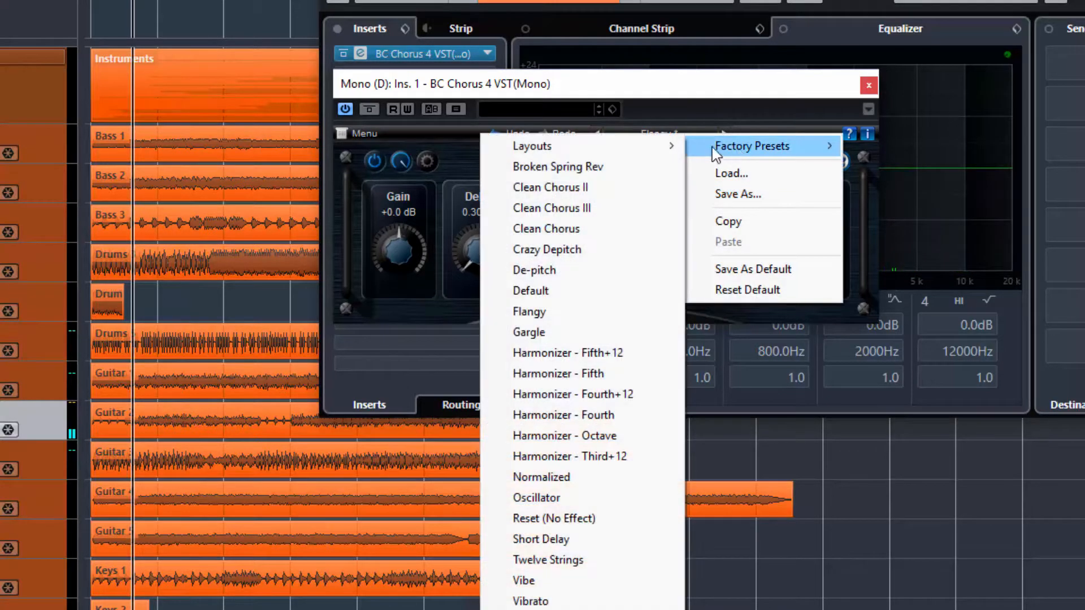
click(576, 252)
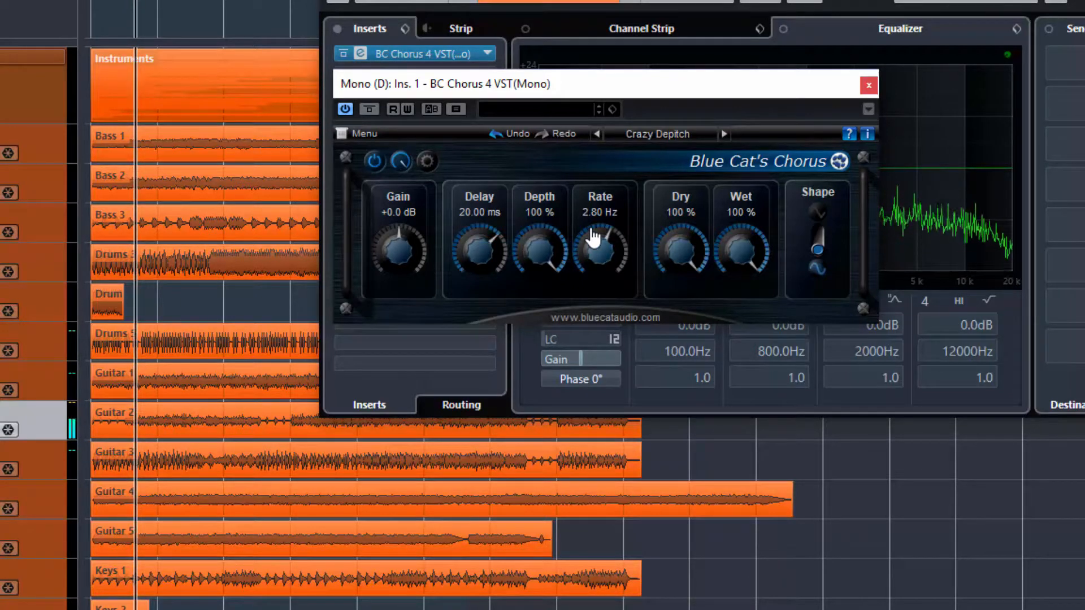
Step: Load the Flangy factory preset in the chorus on the guitar track
click(667, 141)
mouse_move(716, 159)
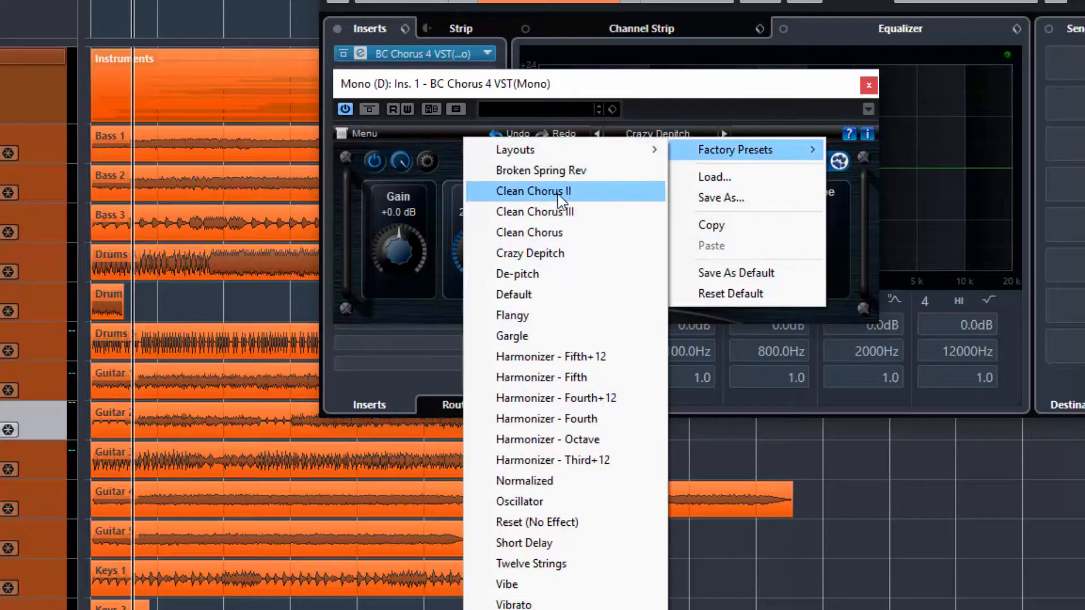
click(534, 315)
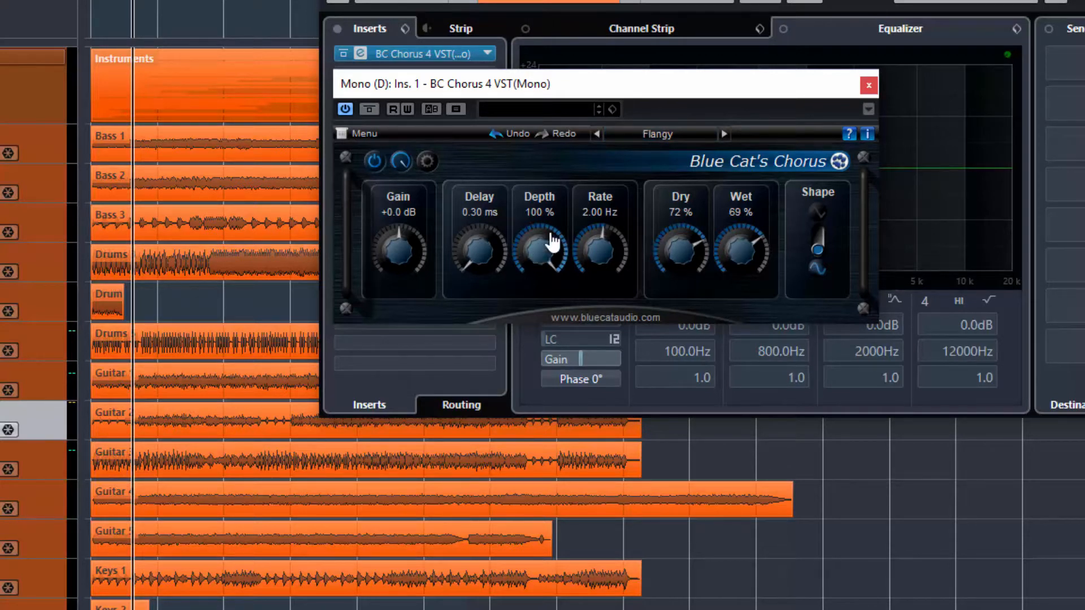
Step: Load the Clean Chorus factory preset and, while the guitar plays, set Depth to 10 % and Wet to 68 %
click(646, 139)
mouse_move(715, 148)
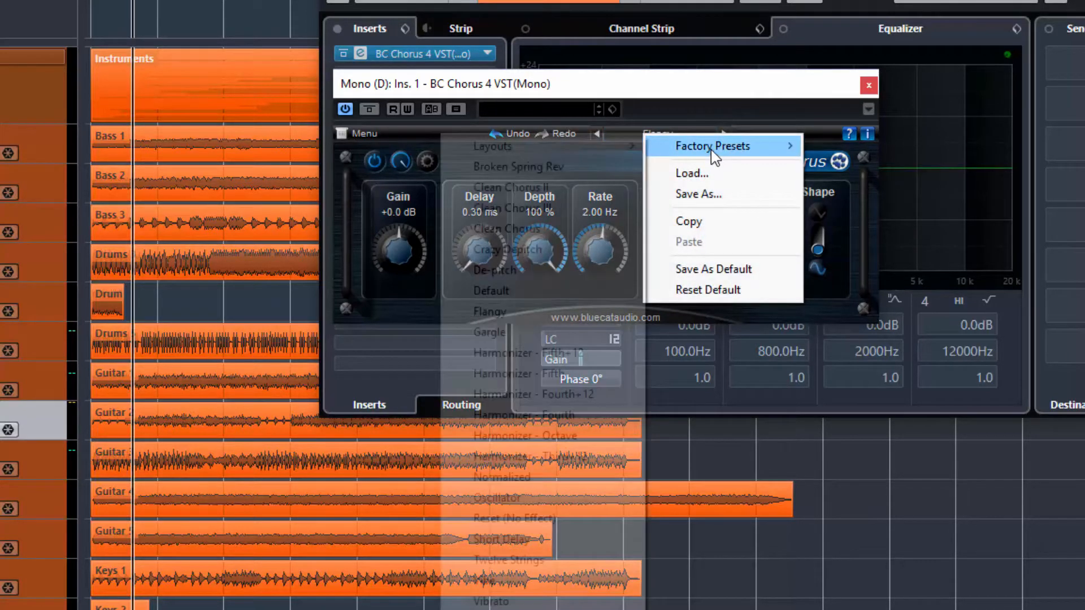
click(499, 224)
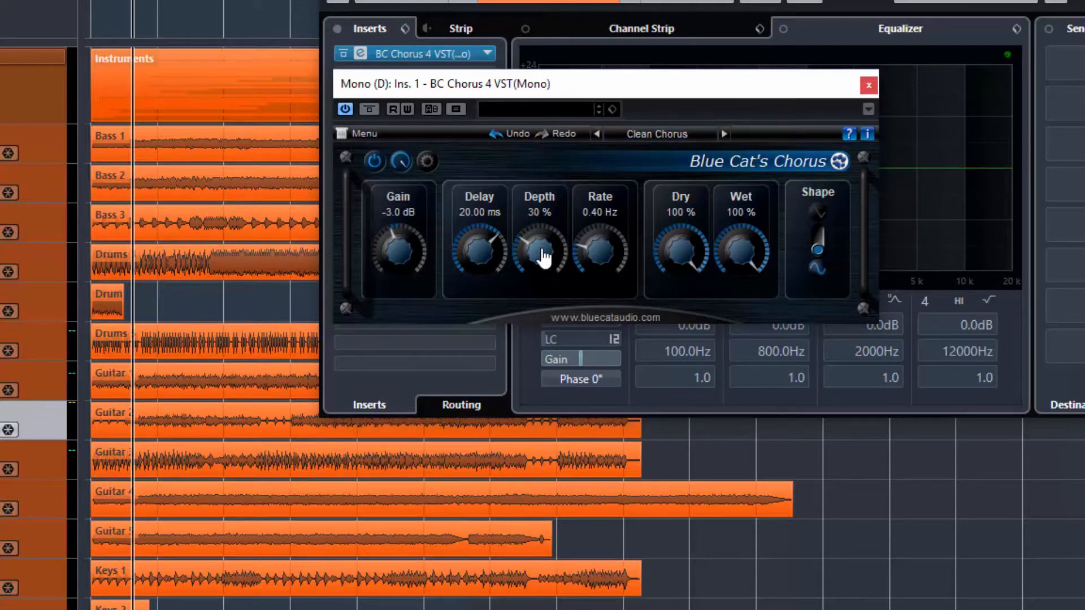
key(space)
drag(543, 241, 541, 270)
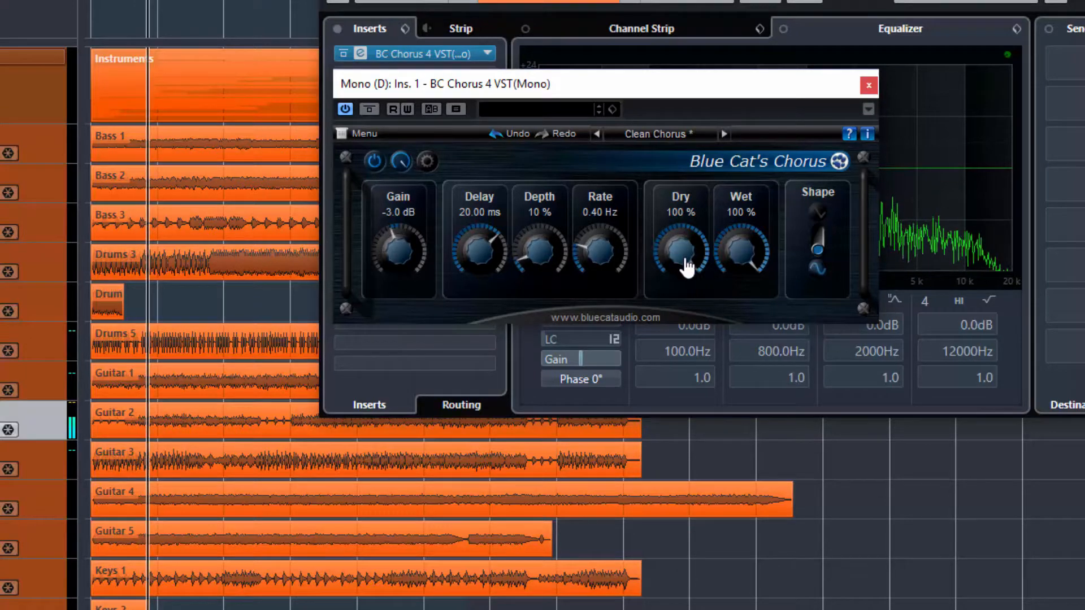
drag(753, 261, 747, 297)
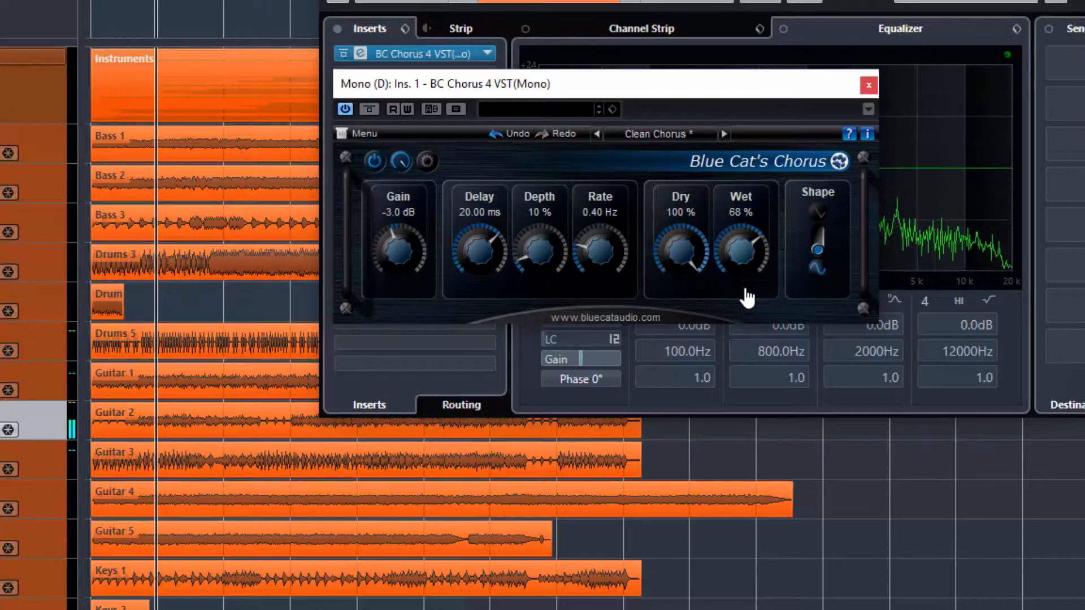
Step: Compare the dry and chorused guitar by bypassing and re-enabling the plug-in twice, leaving the effect active
click(374, 162)
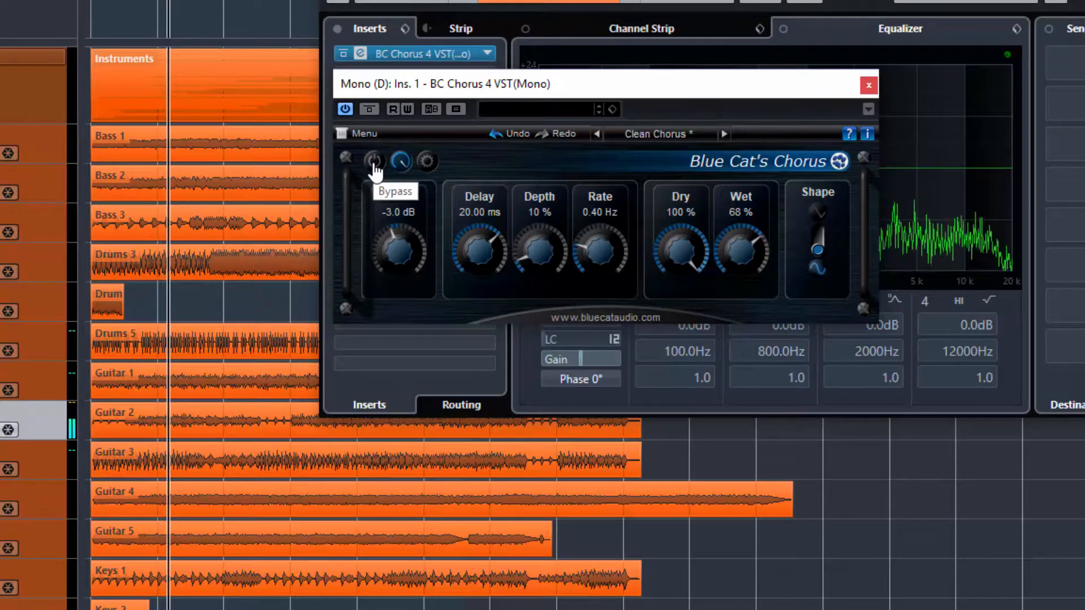
click(374, 162)
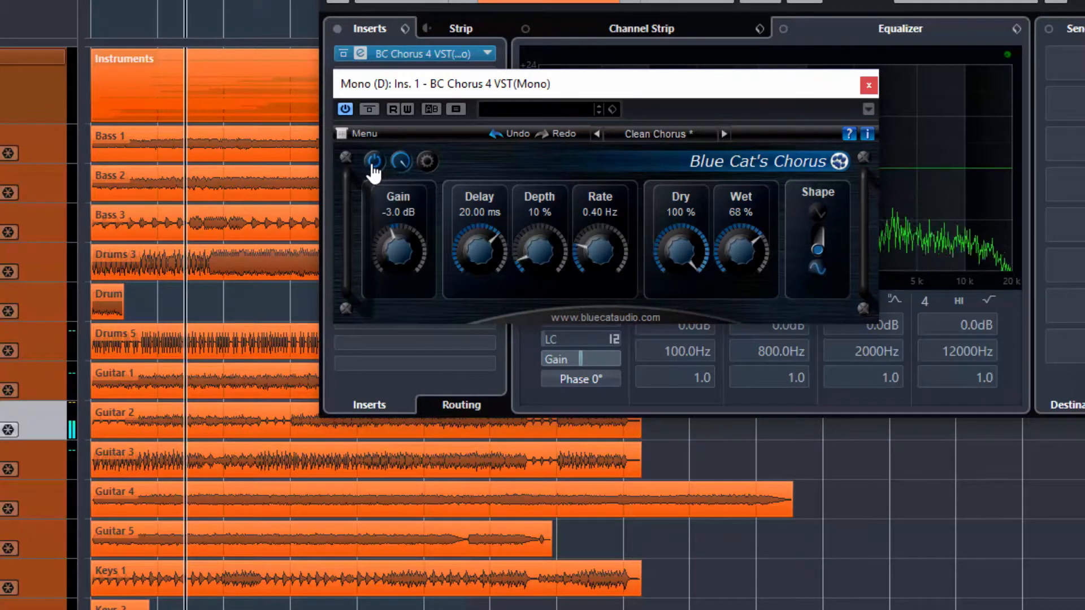
click(373, 162)
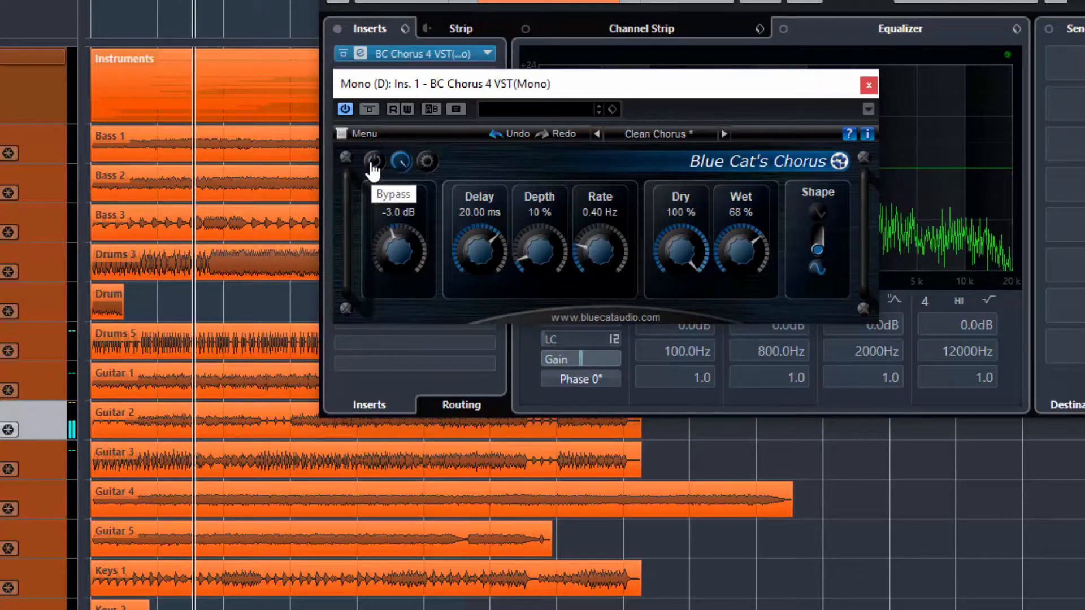
click(373, 164)
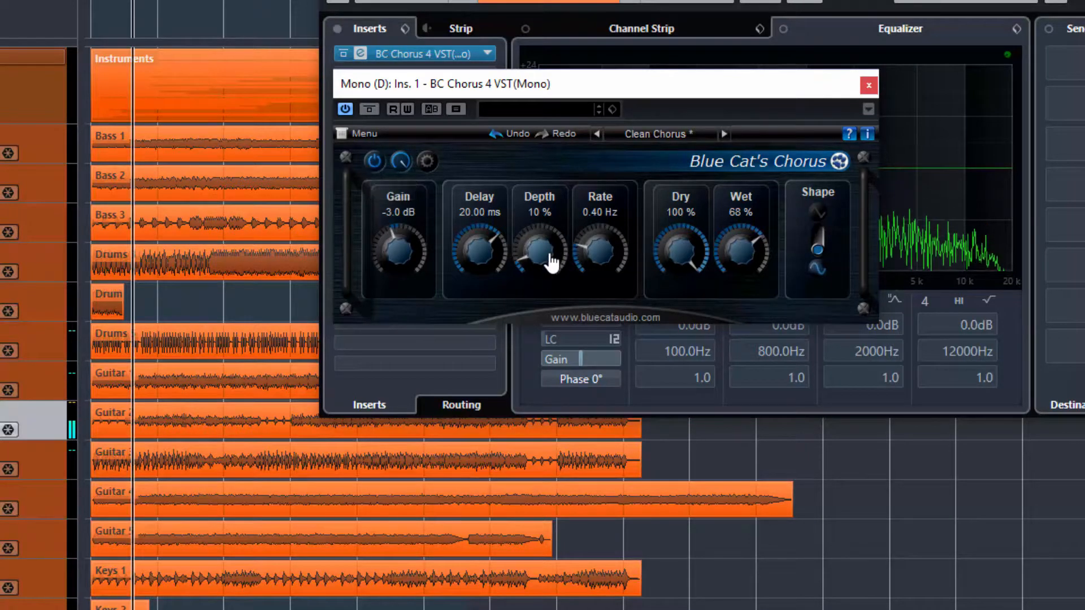
Step: Set Wet to 60 % and play the guitar, bypassing and re-enabling the chorus to compare
drag(745, 250, 748, 267)
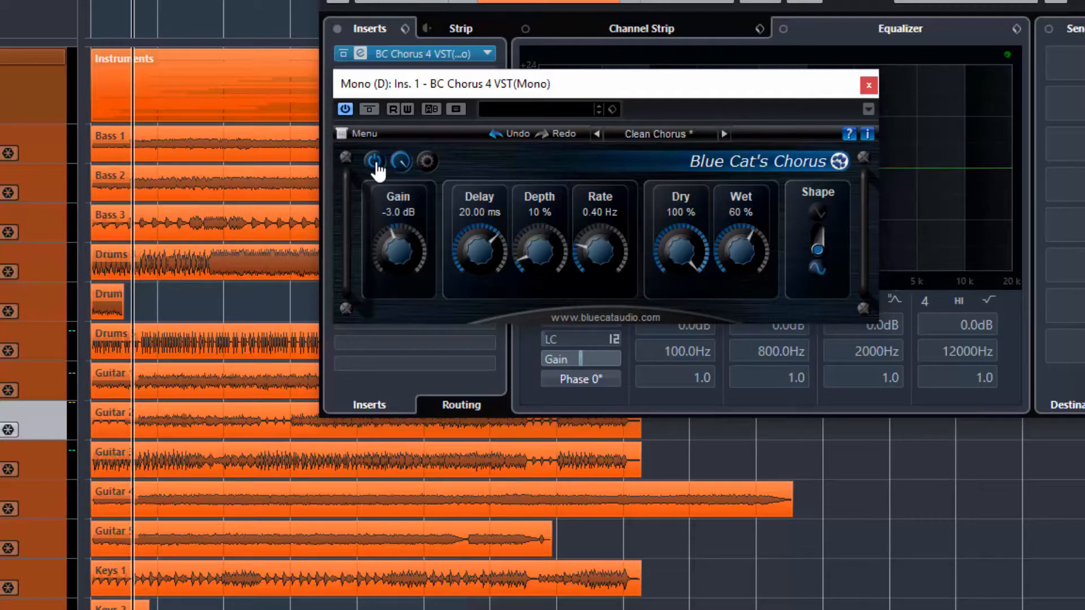
key(space)
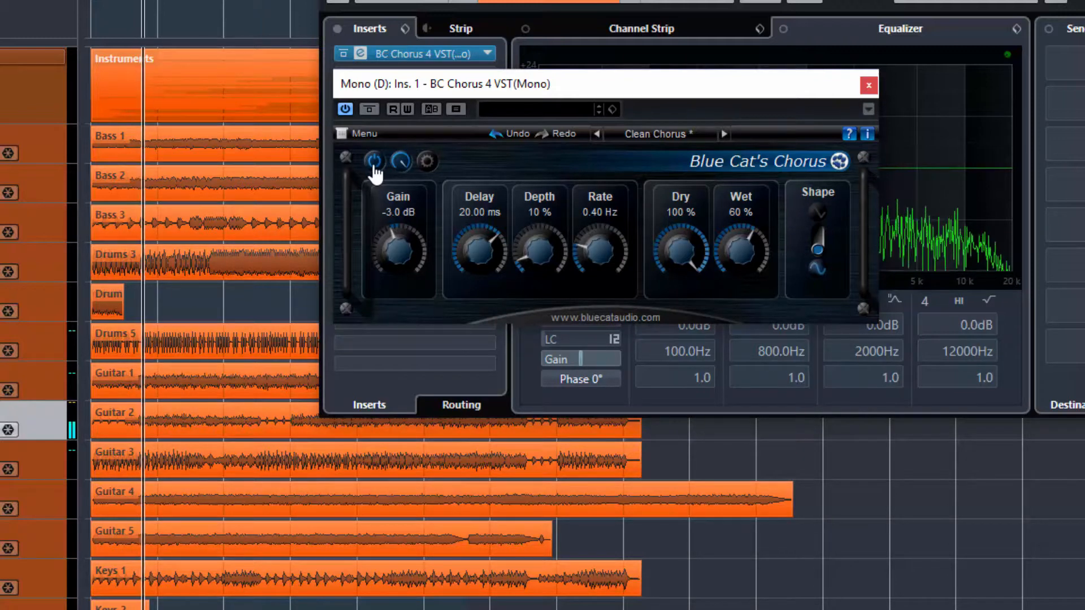
click(374, 162)
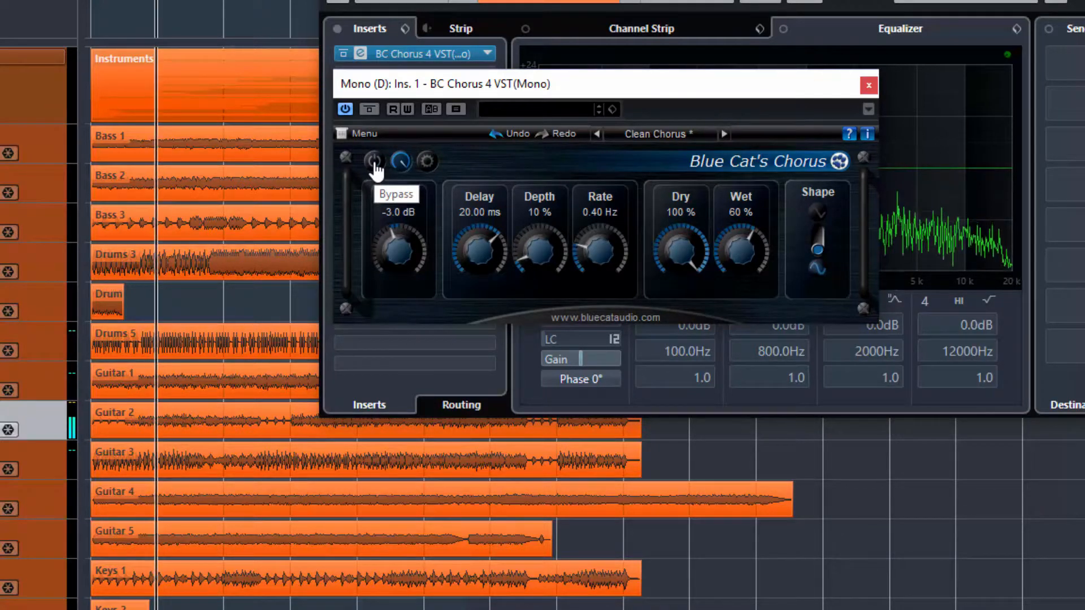
click(373, 162)
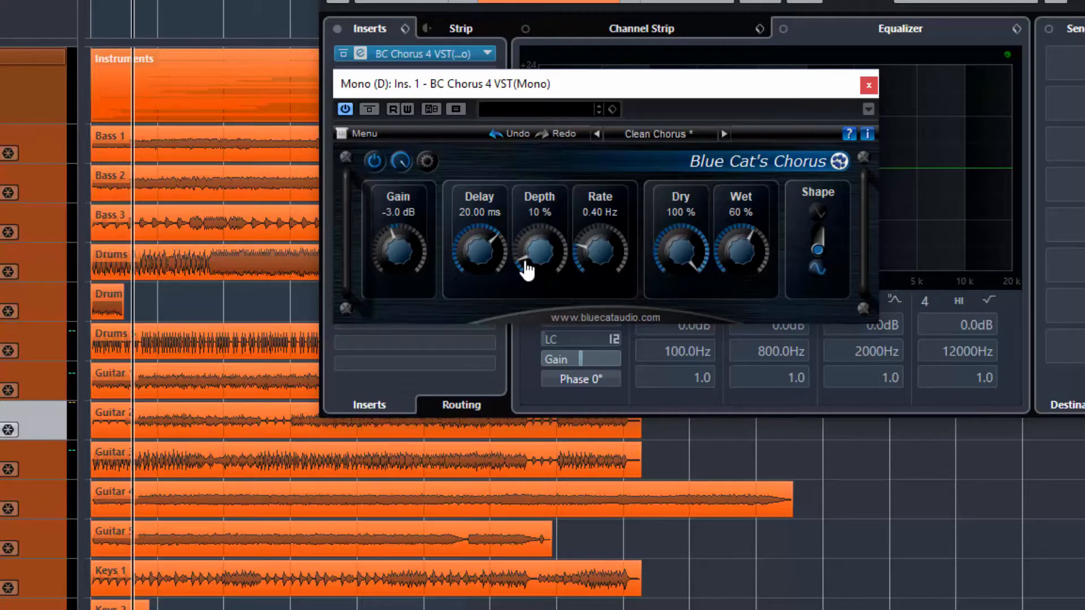
Step: Close the chorus window, remove the plug-in from the guitar track's first insert slot and close the channel settings
click(869, 85)
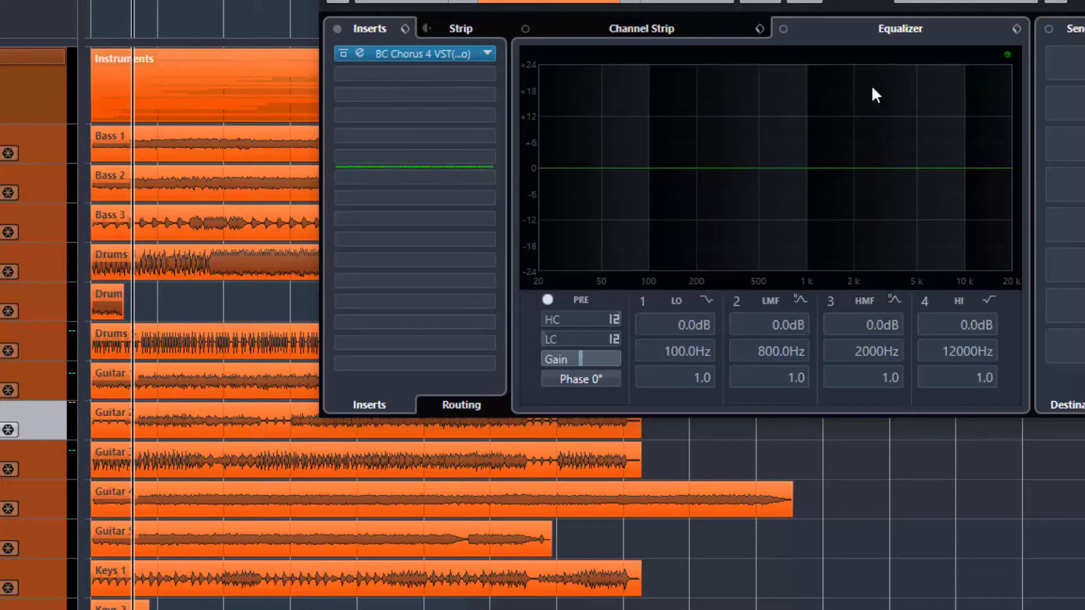
click(484, 53)
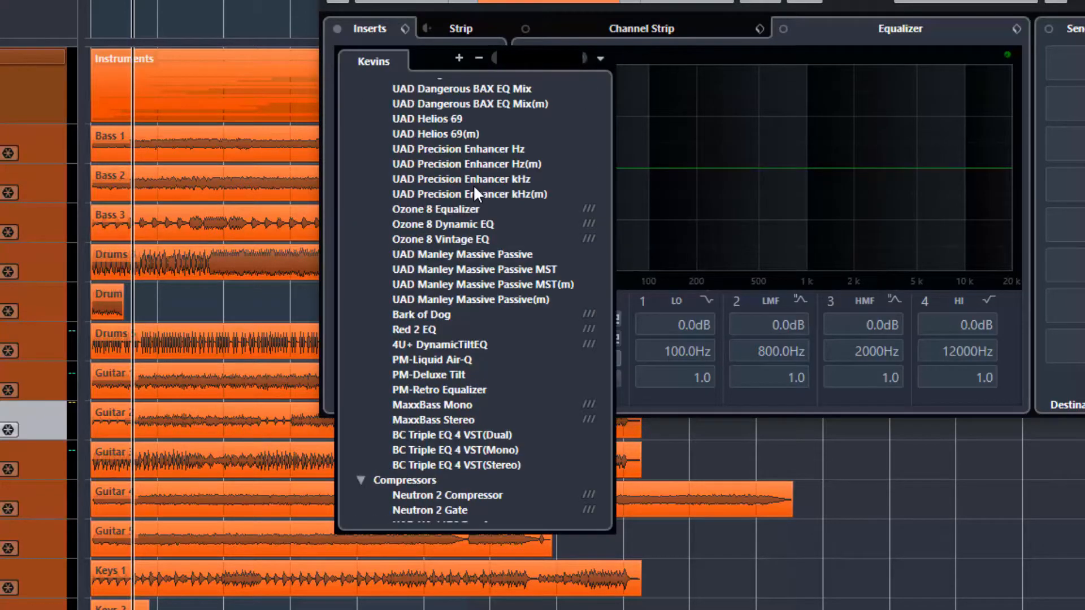
key(Escape)
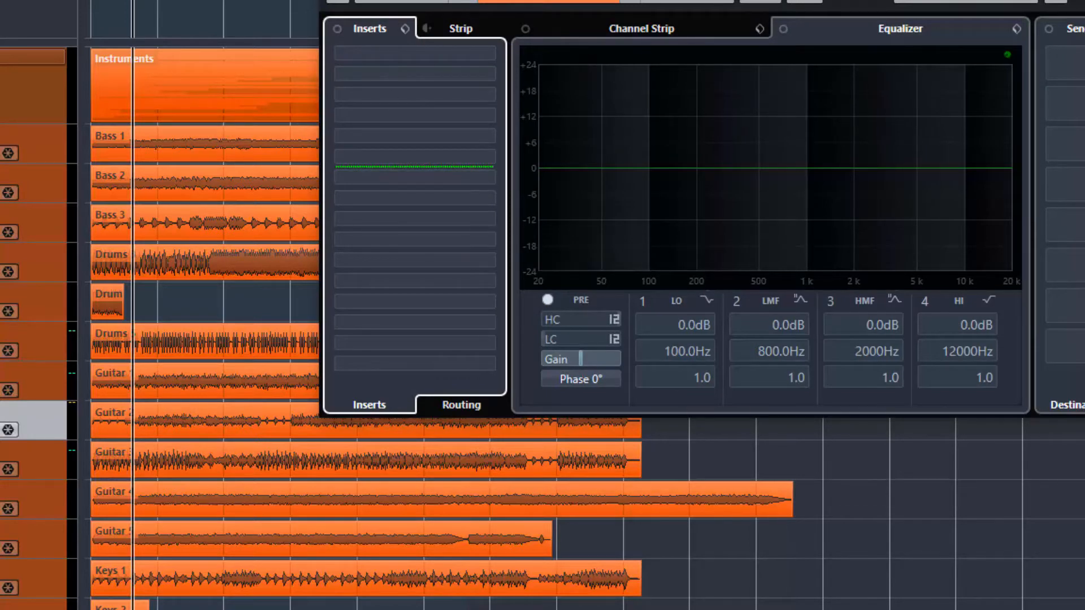
click(1084, 0)
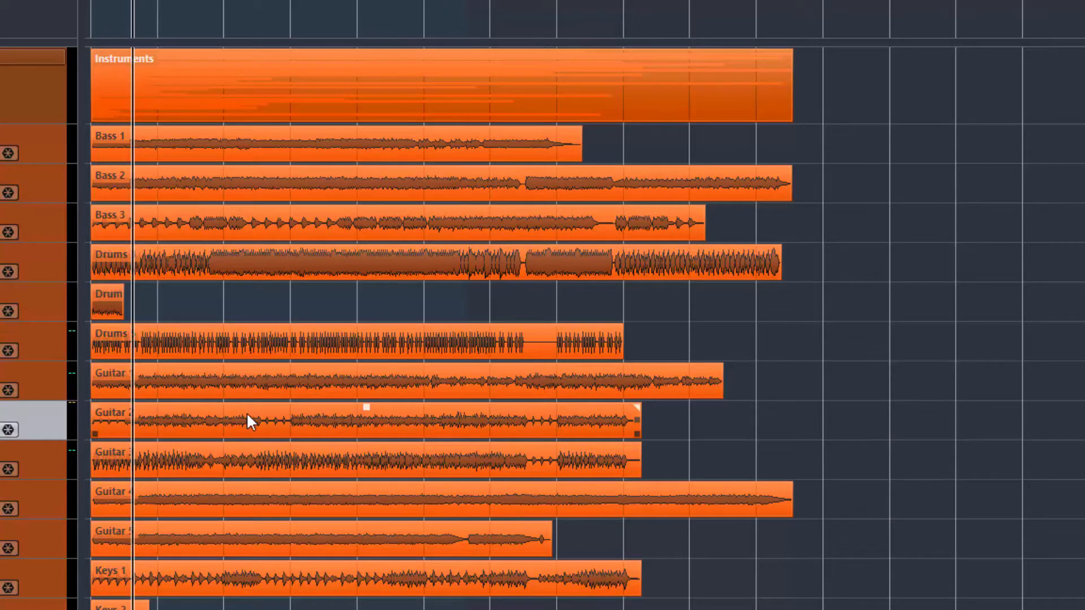
Step: Open the STEM channel's settings and load BC Chorus 4 VST(Stereo) into its first insert slot, finding it with "chor"
scroll(247, 421, down, 10)
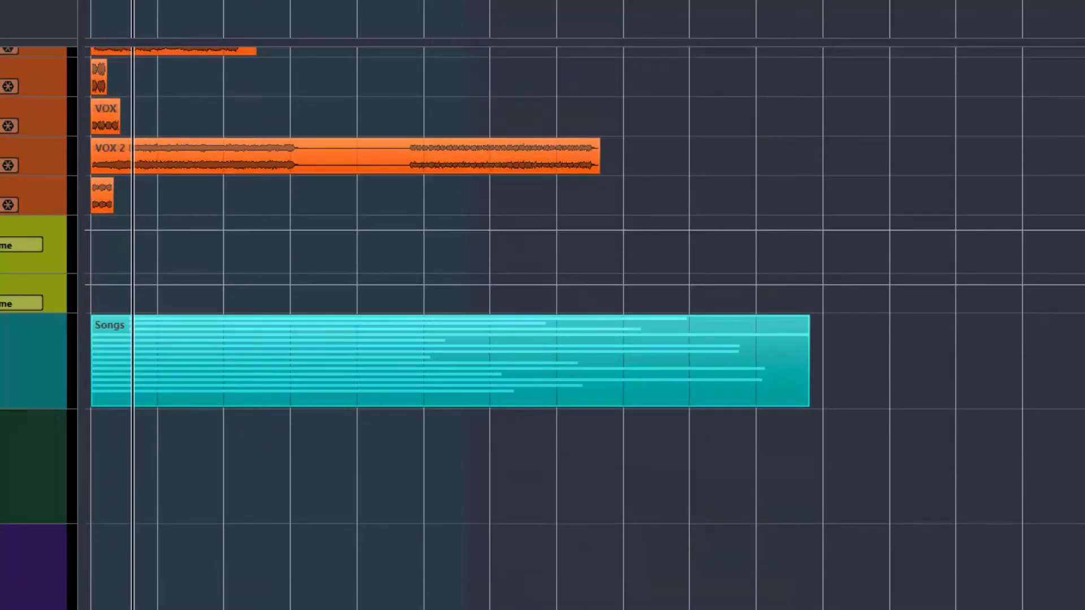
scroll(543, 283, up, 2)
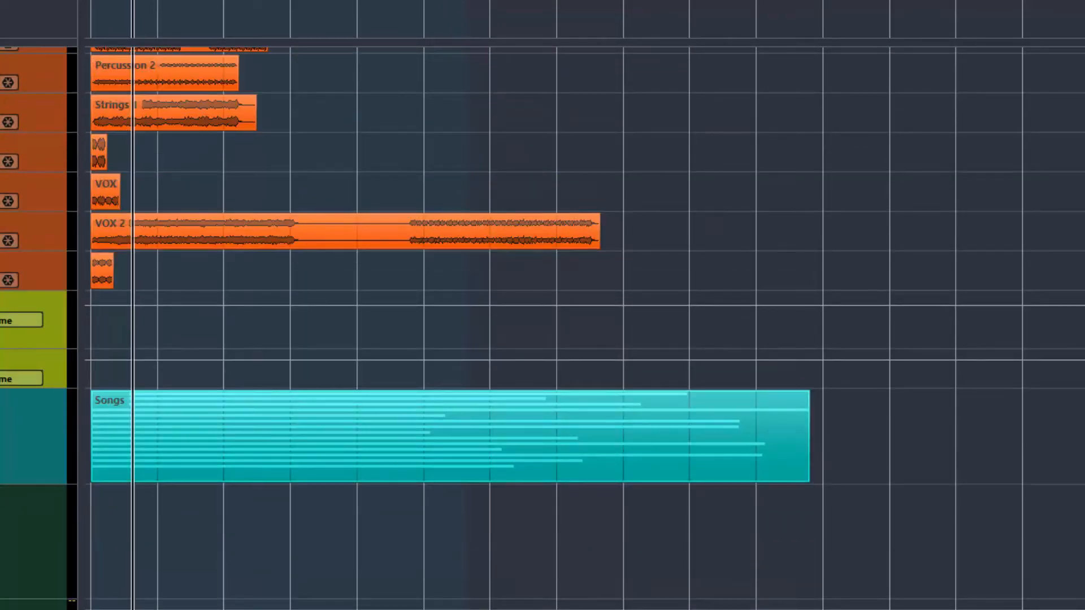
scroll(543, 282, down, 3)
click(6, 501)
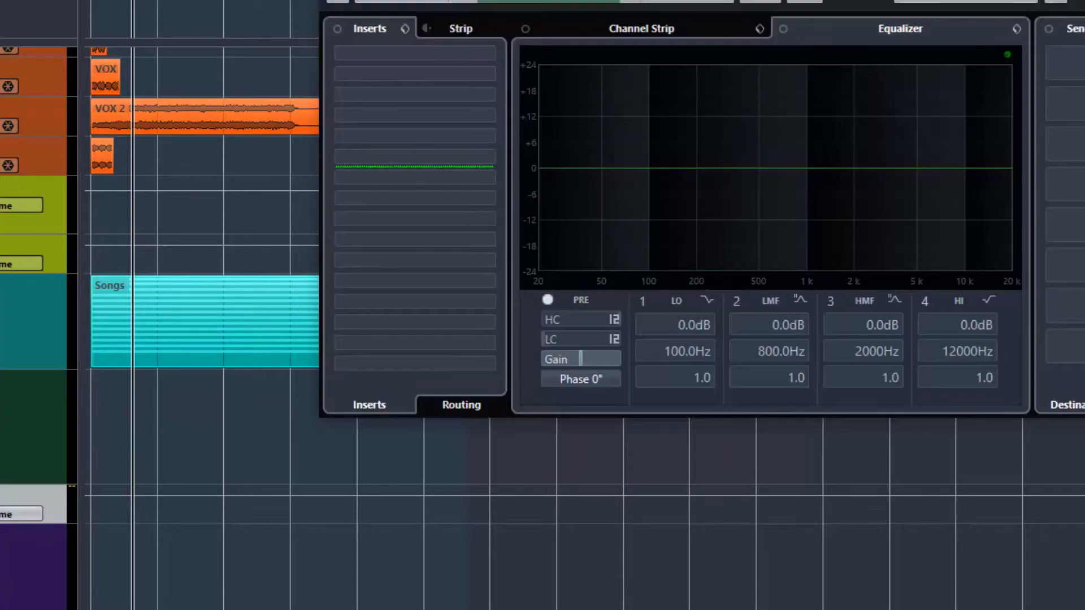
click(489, 55)
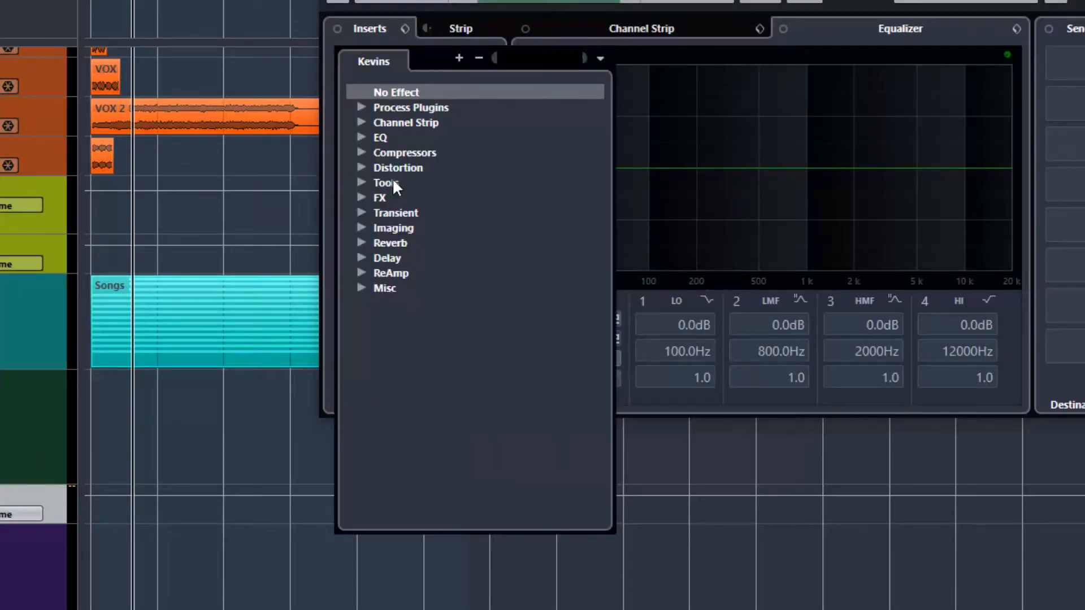
text(chor)
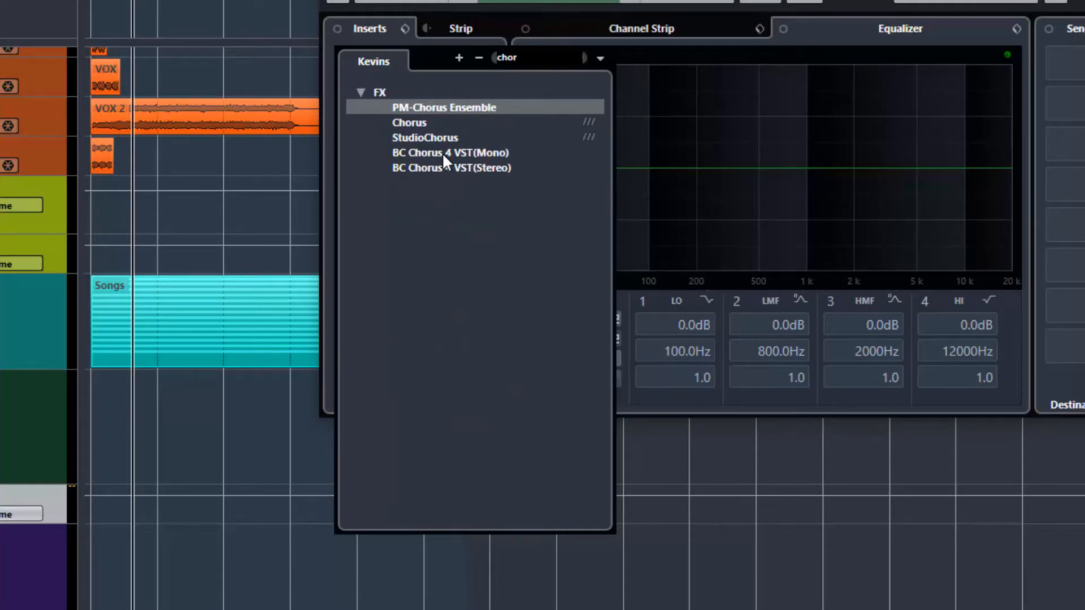
click(480, 162)
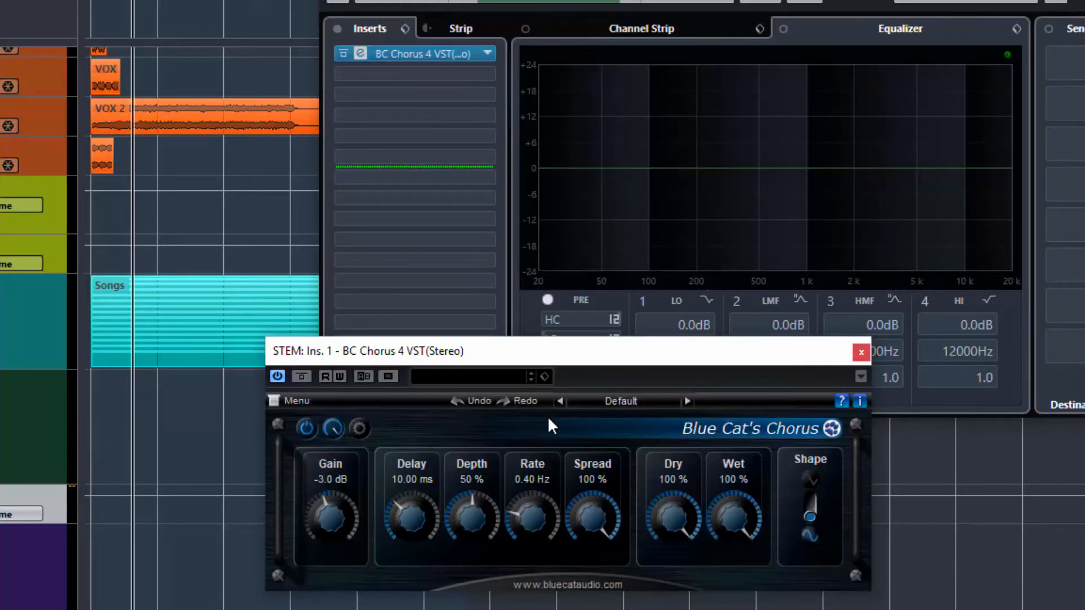
drag(552, 362, 557, 382)
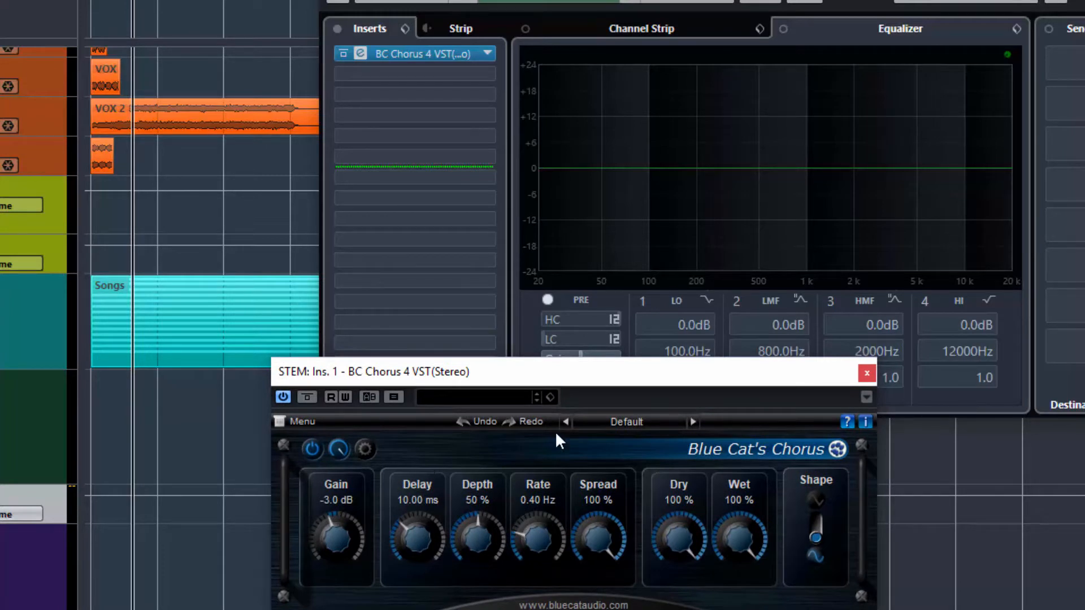
Step: Load the Clean Chorus factory preset on the STEM channel and set Depth to 10 % and Wet to 68 %
click(650, 426)
mouse_move(703, 431)
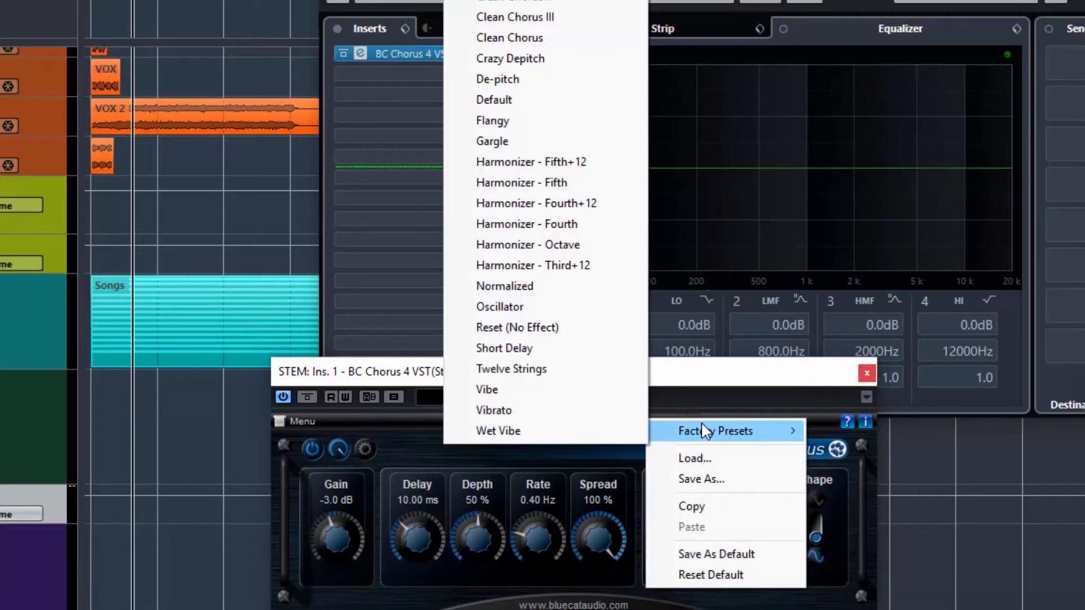
click(526, 38)
drag(486, 537, 489, 566)
drag(729, 541, 719, 576)
drag(467, 548, 480, 549)
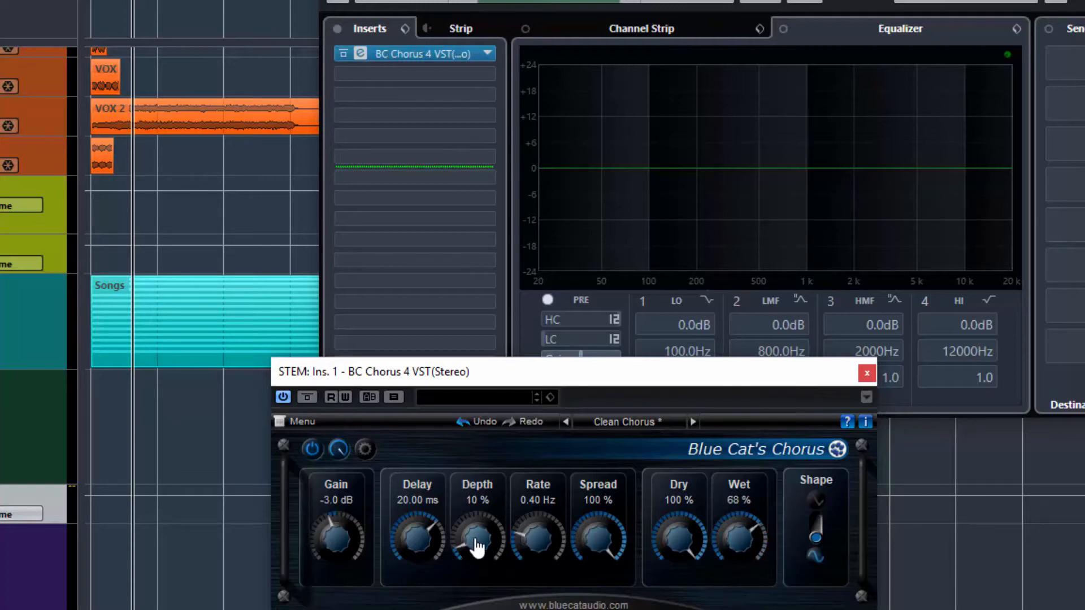
Step: Play the STEM channel starting with the chorus bypassed and alternate bypass to compare, leaving the effect active
click(312, 449)
key(space)
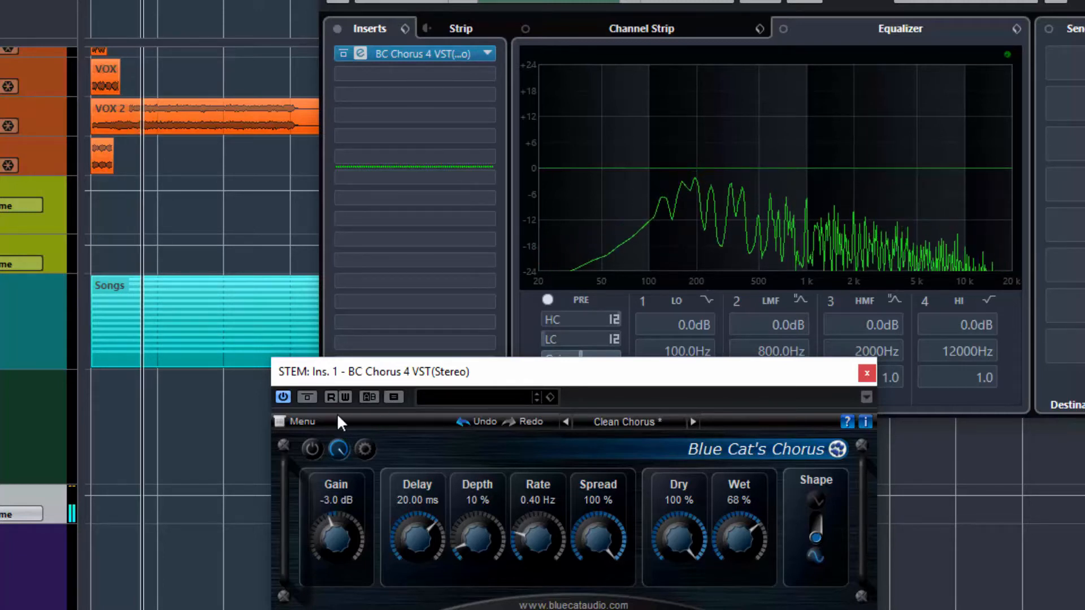
click(312, 450)
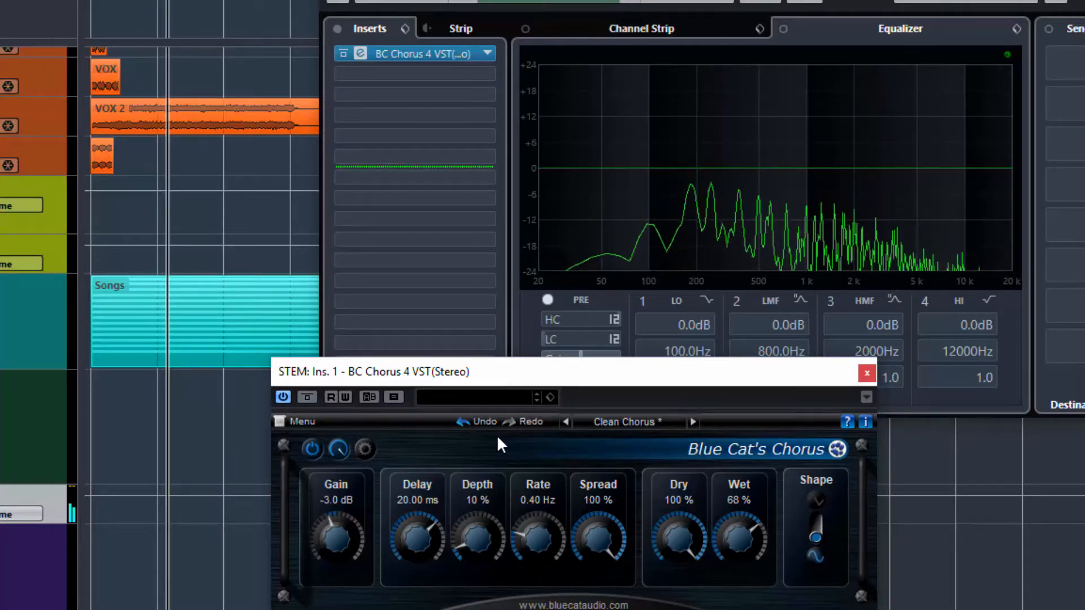
click(311, 451)
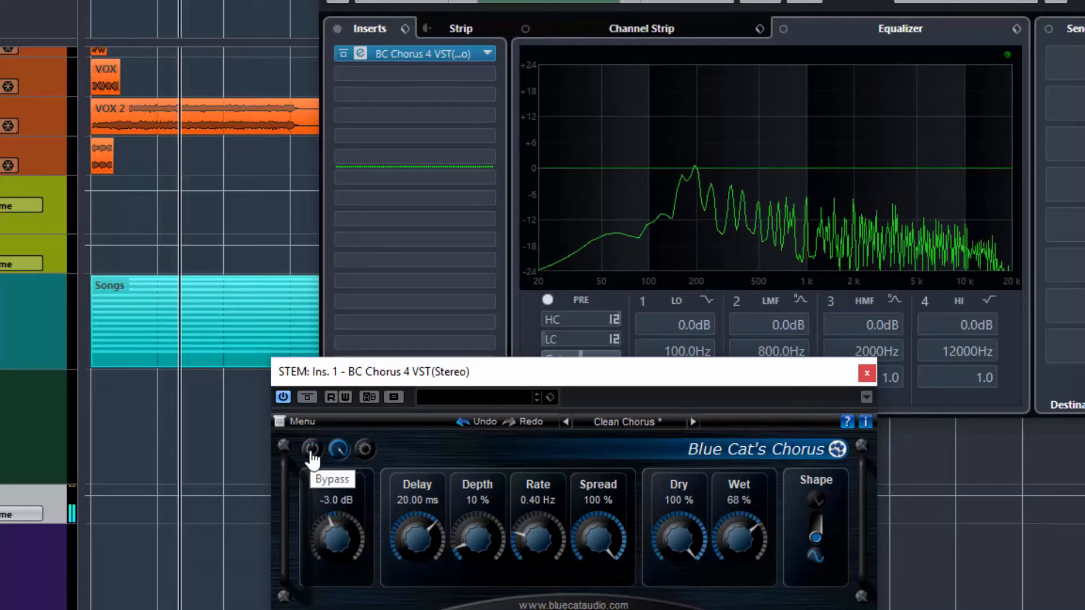
click(312, 450)
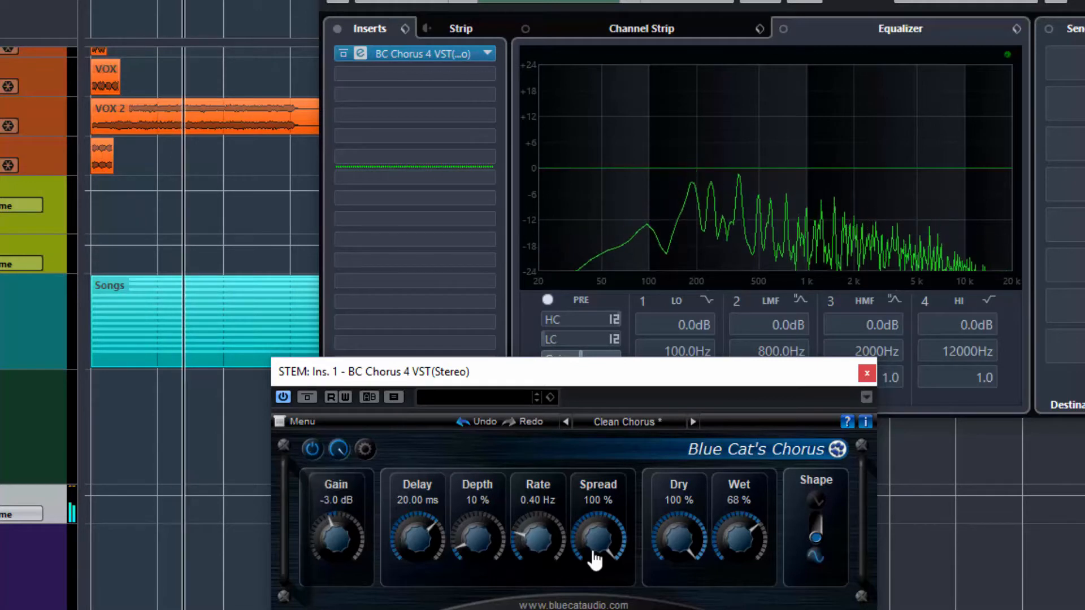
Step: Audition Spread at 0 % during playback, restore it to 100 %, and stop playback
drag(598, 556, 598, 609)
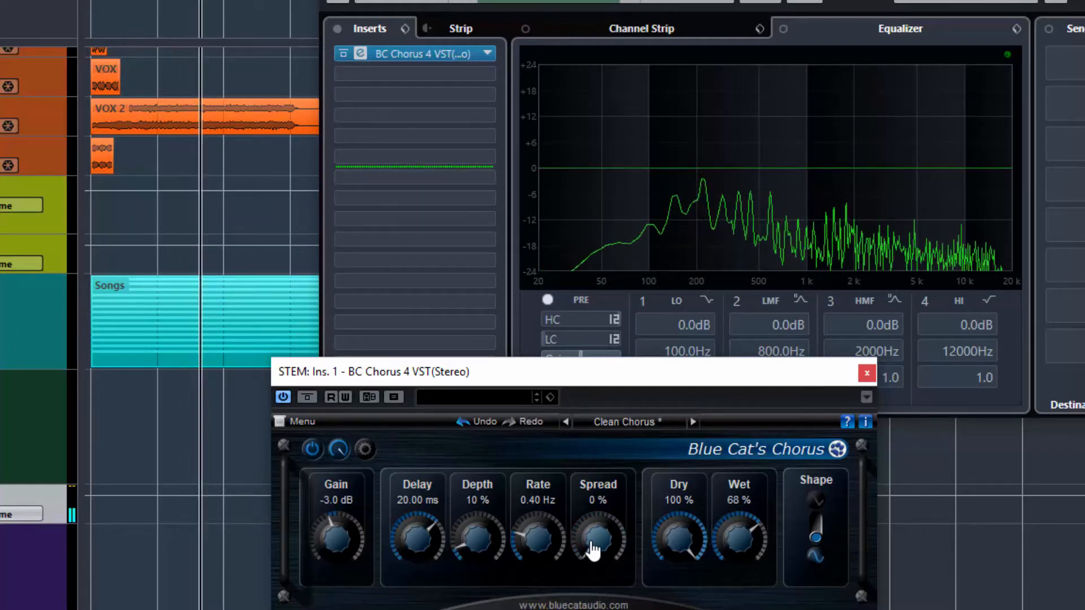
drag(594, 546, 596, 423)
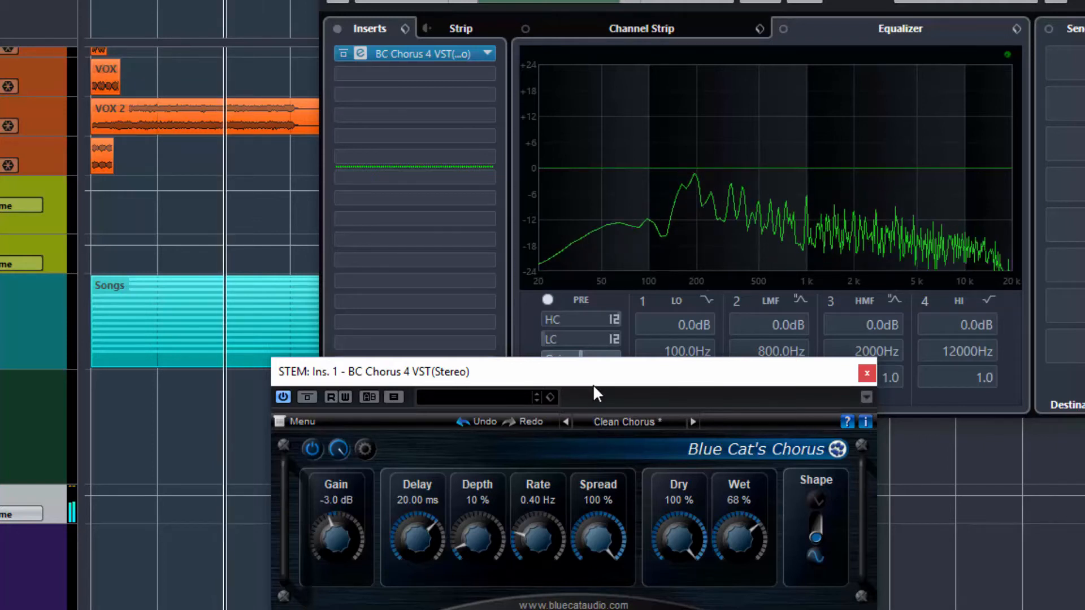
key(space)
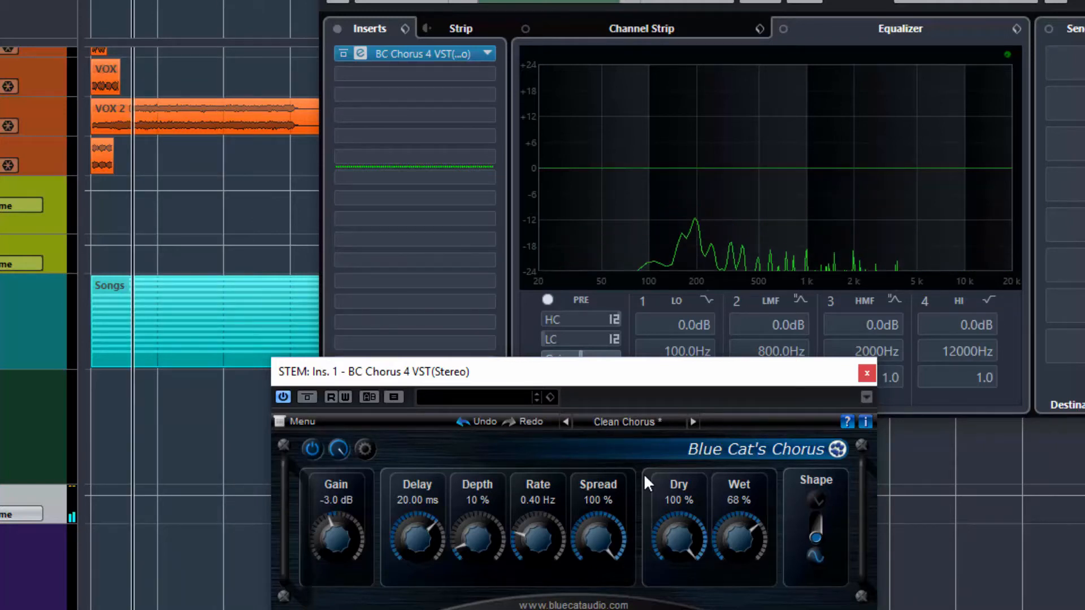